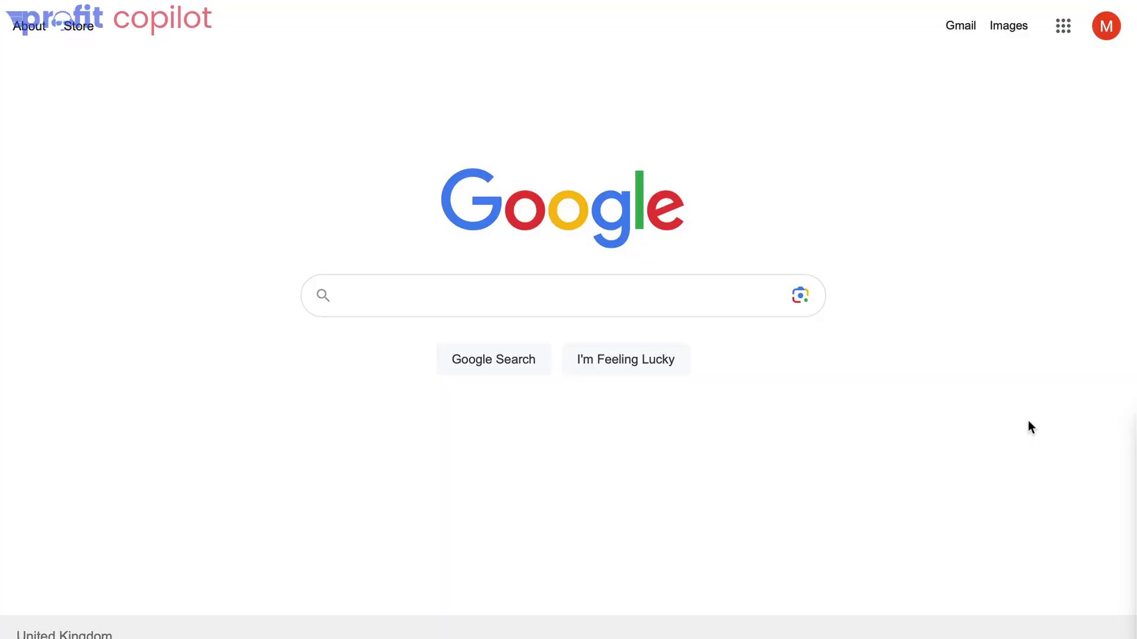
Step: Search Google for 'google bard'
{"action": "left_click", "coordinate": [435, 287]}
{"action": "type", "text": "google"}
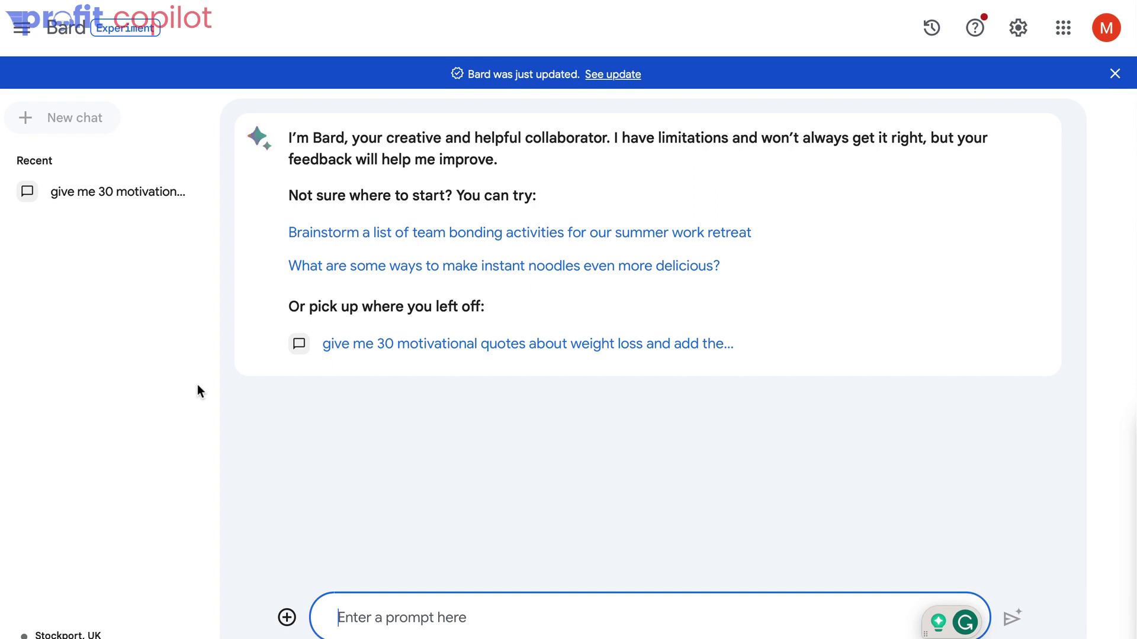
Step: Reopen the earlier '30 motivational quotes' weight-loss chat and review its prompt wording
{"action": "left_click", "coordinate": [350, 346]}
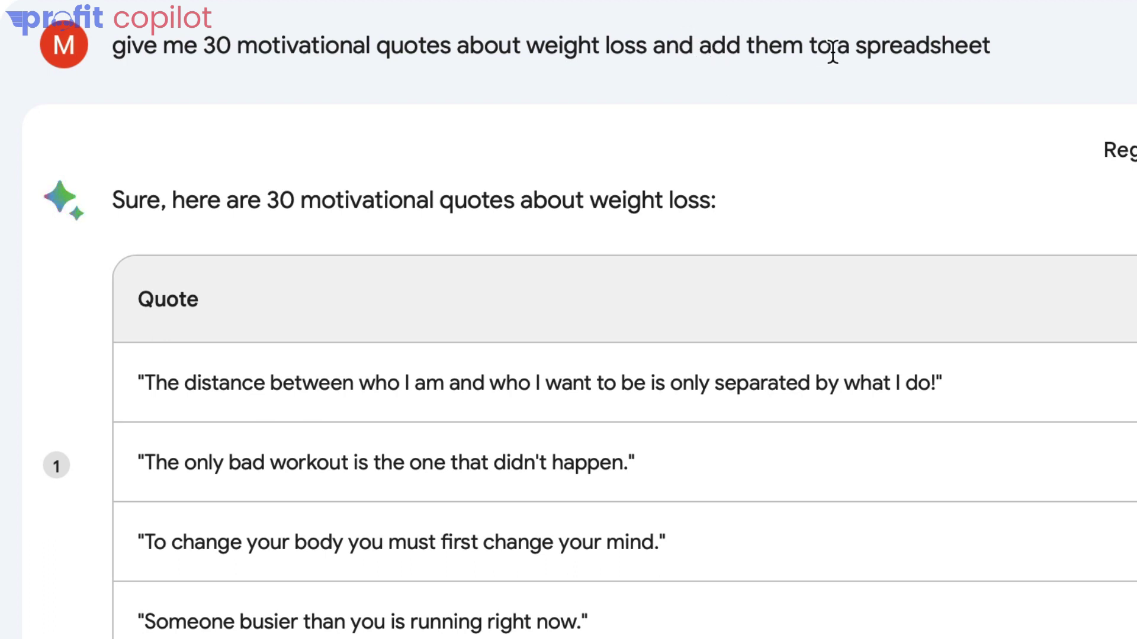
{"action": "left_click_drag", "start_coordinate": [992, 45], "coordinate": [807, 47]}
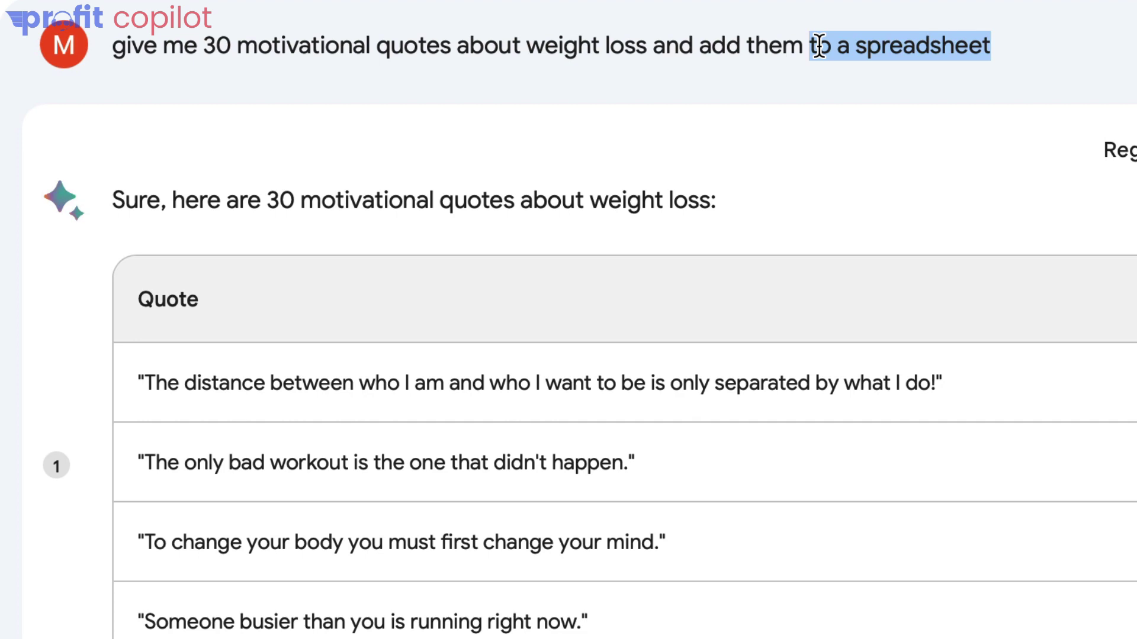
{"action": "left_click", "coordinate": [391, 53]}
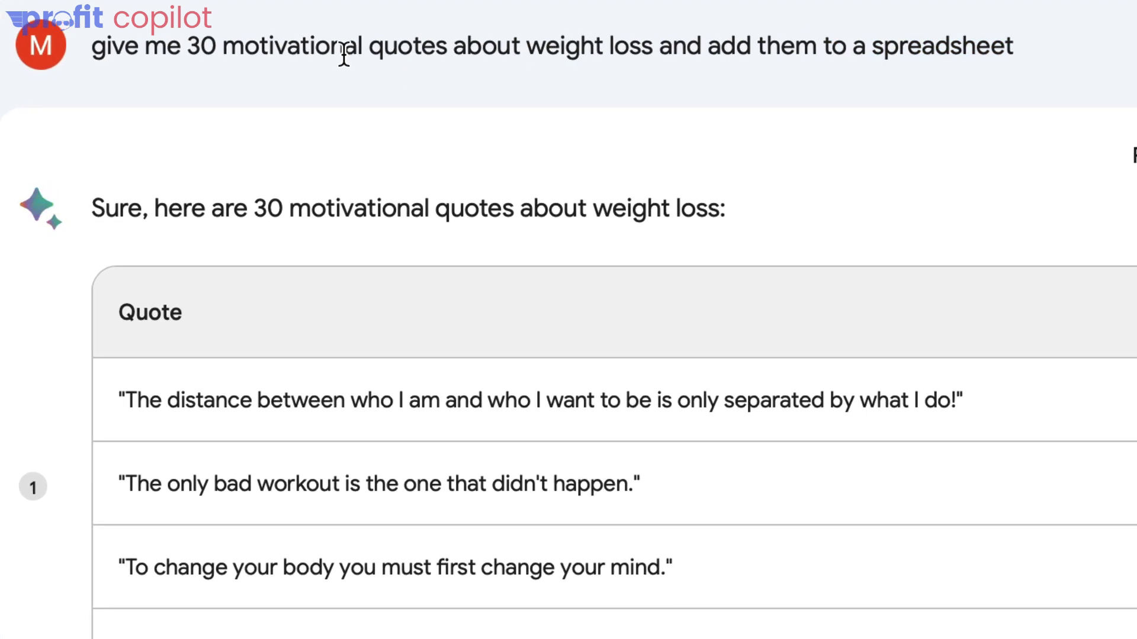
{"action": "left_click_drag", "start_coordinate": [168, 45], "coordinate": [441, 36]}
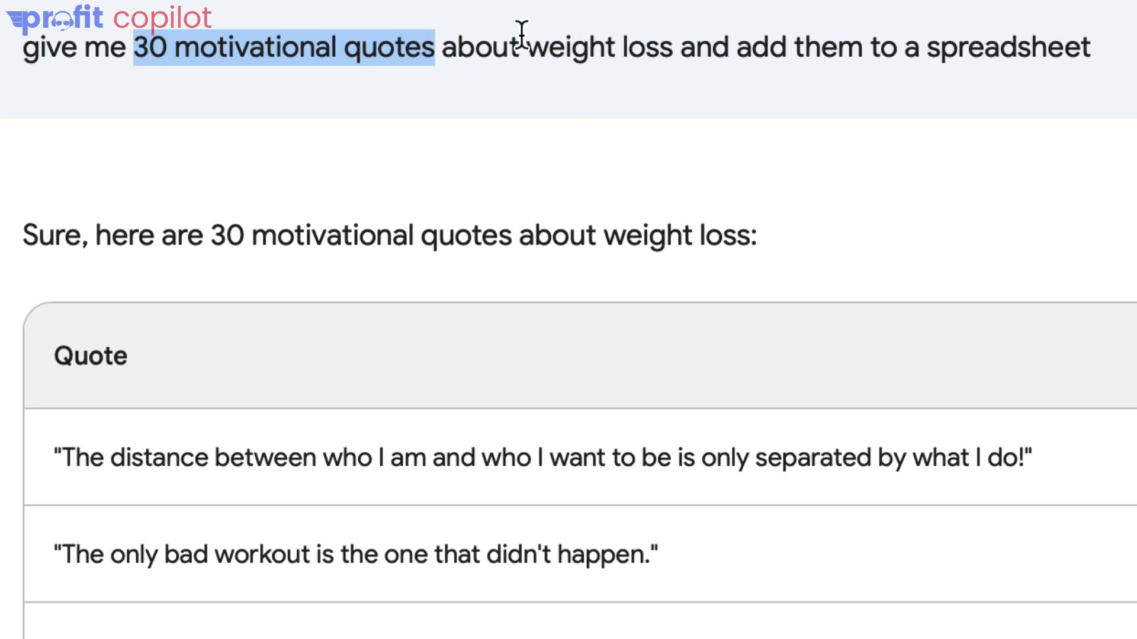
{"action": "left_click_drag", "start_coordinate": [527, 44], "coordinate": [688, 45]}
{"action": "left_click", "coordinate": [690, 46]}
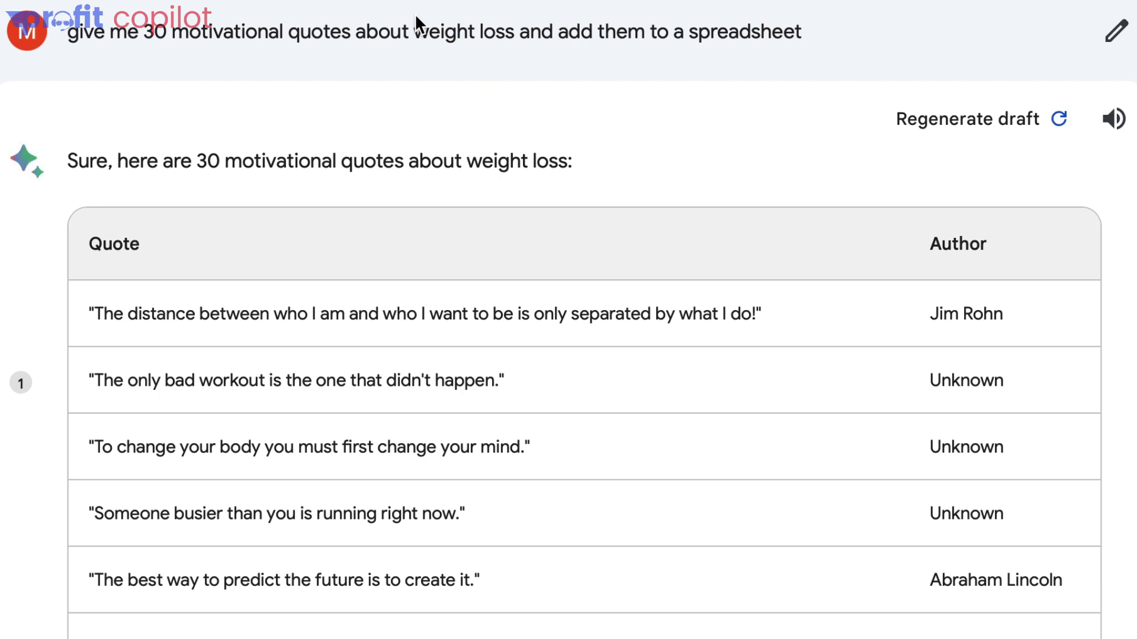
Step: Scroll through the Quote/Author table of 30 weight-loss quotes
{"action": "scroll", "coordinate": [614, 407], "scroll_direction": "down", "scroll_amount": 10}
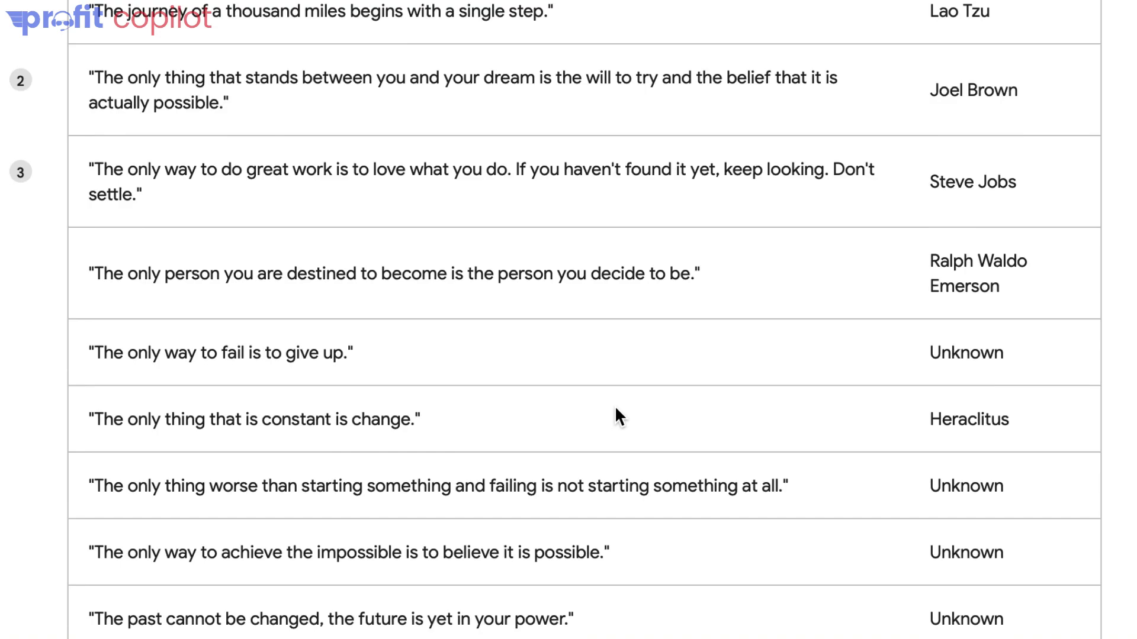
{"action": "scroll", "coordinate": [615, 409], "scroll_direction": "down", "scroll_amount": 15}
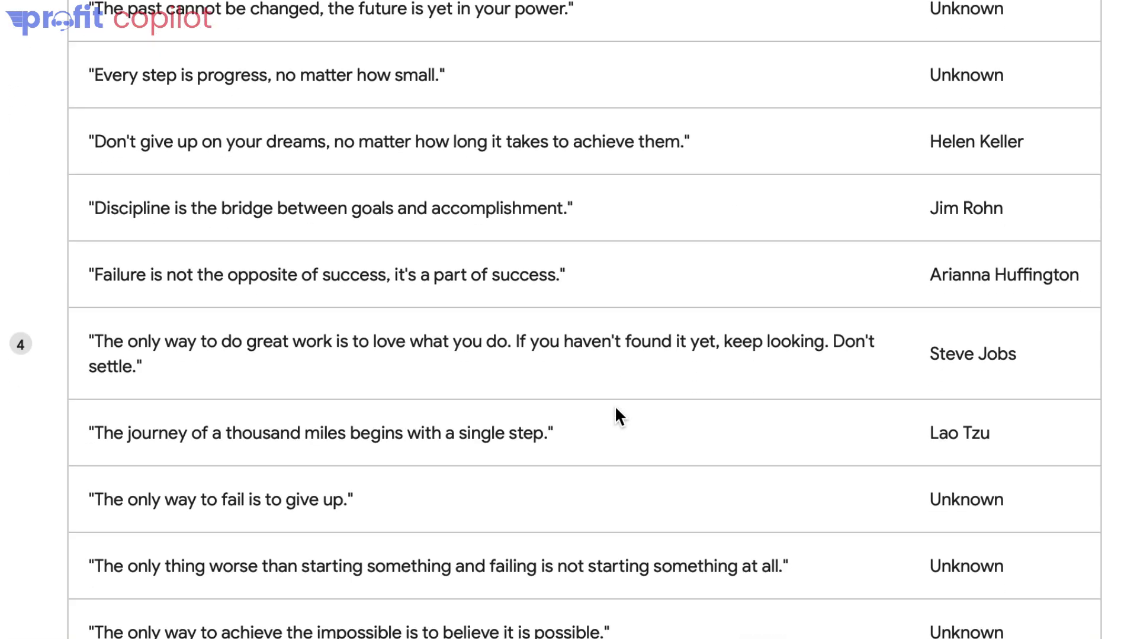
{"action": "scroll", "coordinate": [616, 408], "scroll_direction": "down", "scroll_amount": 9}
{"action": "scroll", "coordinate": [886, 356], "scroll_direction": "up", "scroll_amount": 8}
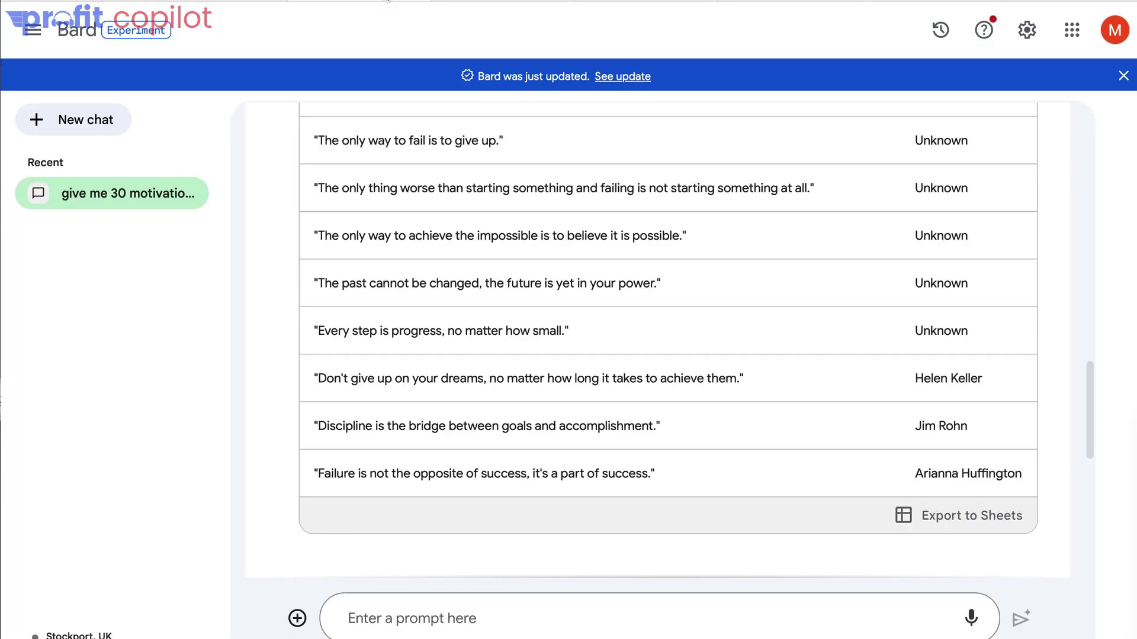
{"action": "scroll", "coordinate": [935, 225], "scroll_direction": "up", "scroll_amount": 8}
{"action": "scroll", "coordinate": [934, 225], "scroll_direction": "up", "scroll_amount": 4}
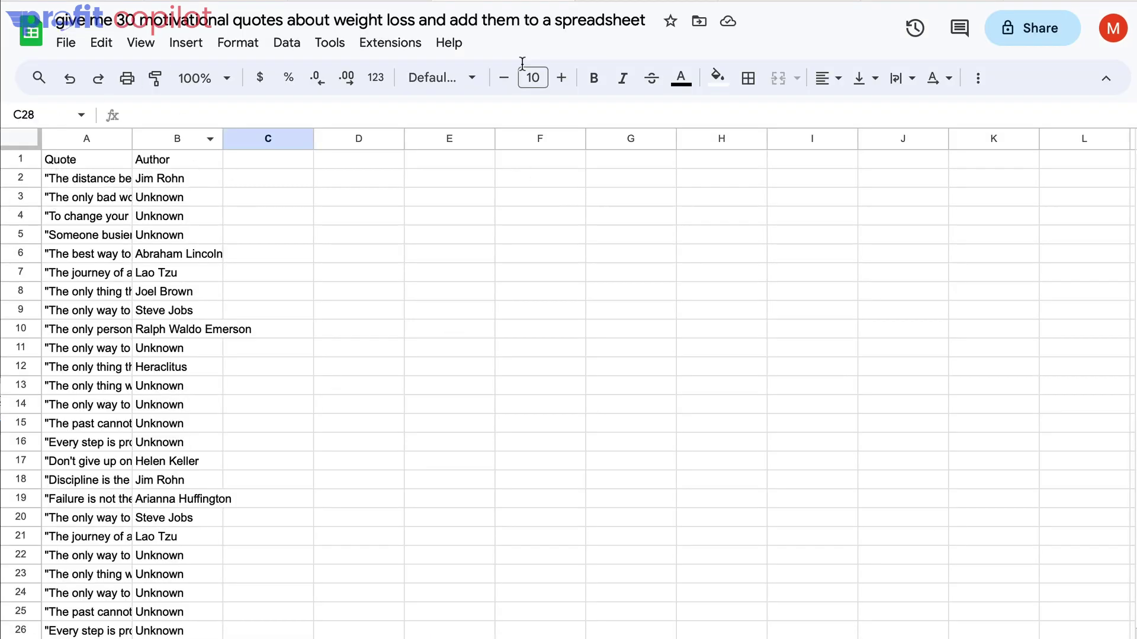
Step: Show the File > Download format options for the quotes spreadsheet
{"action": "left_click", "coordinate": [65, 48]}
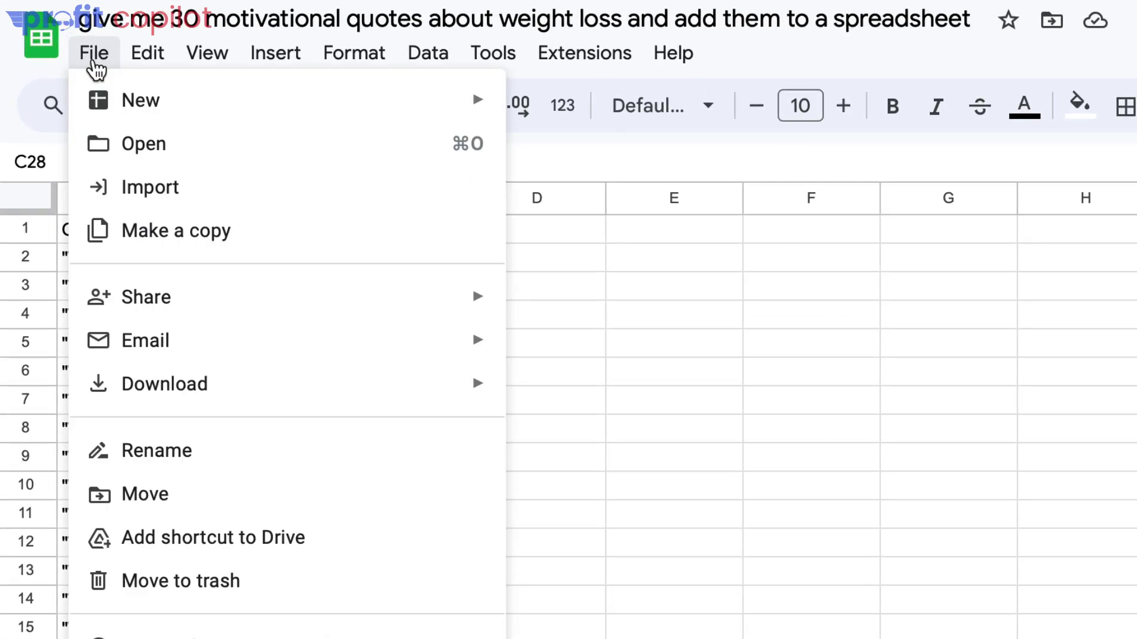
{"action": "mouse_move", "coordinate": [167, 388]}
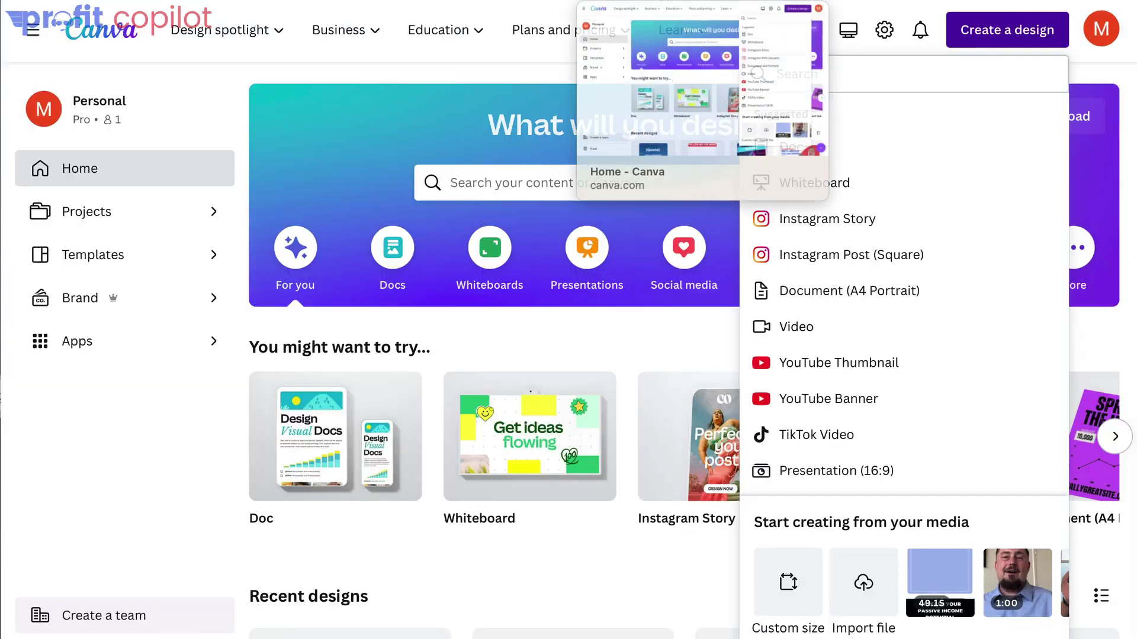
Step: Create a new 1080 × 1920 px Instagram Story design
{"action": "left_click", "coordinate": [1063, 56]}
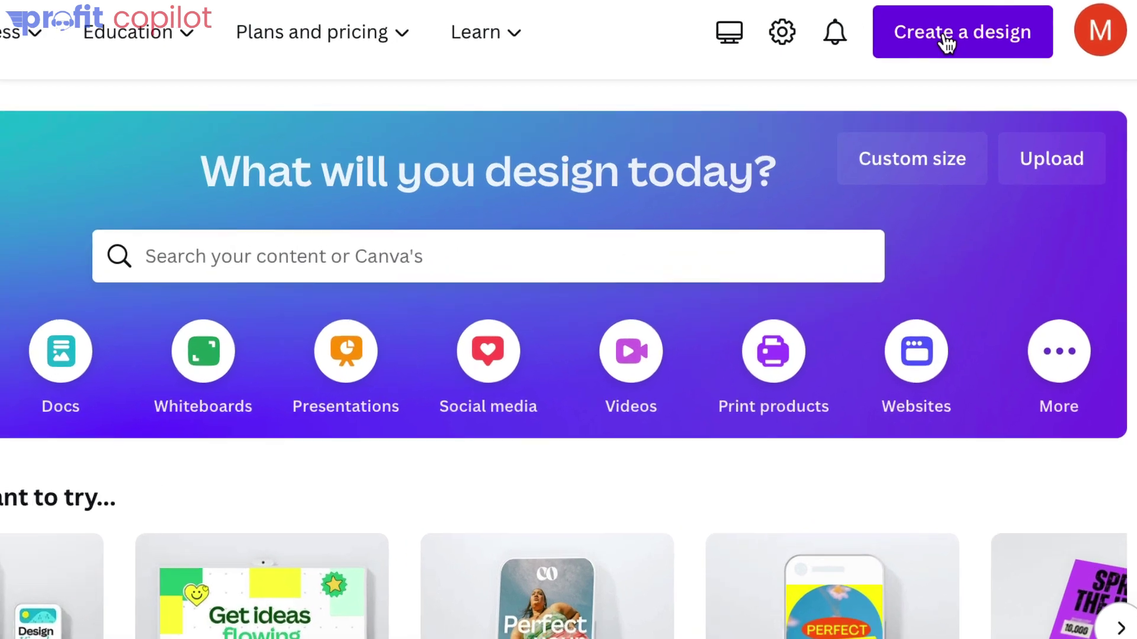
{"action": "left_click", "coordinate": [995, 38]}
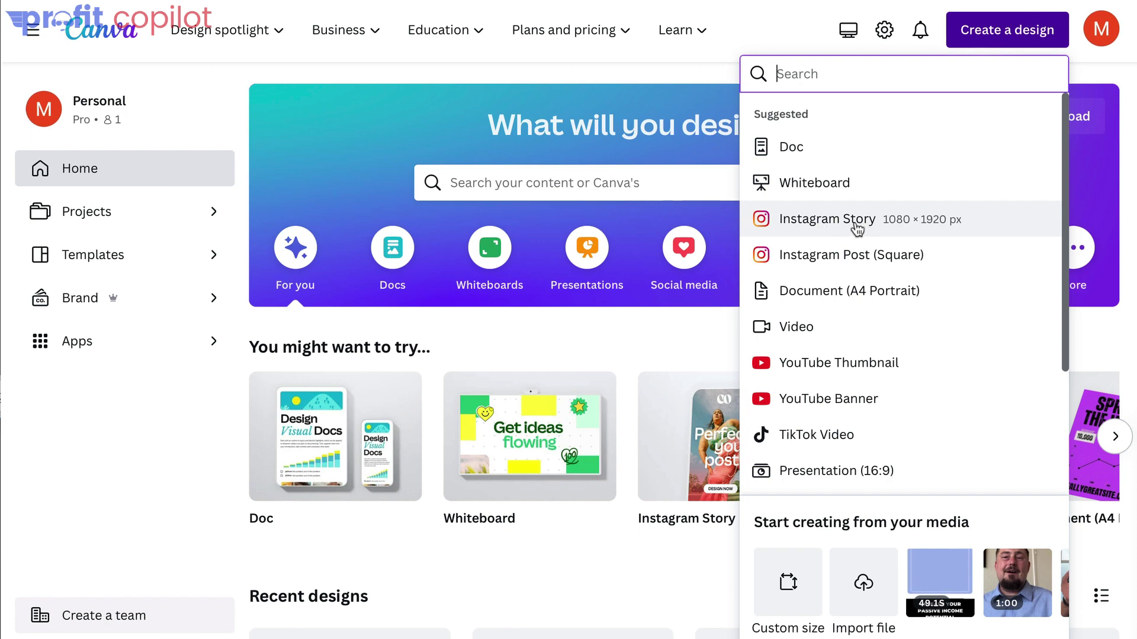
{"action": "left_click", "coordinate": [853, 219]}
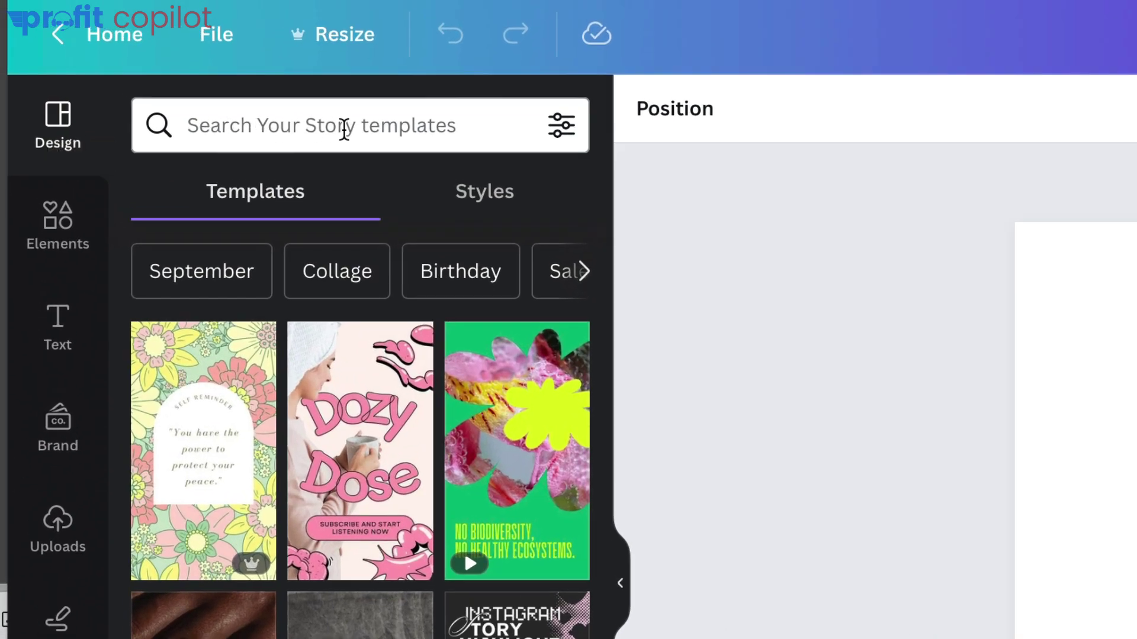
Step: Search the story templates for 'quotes' and browse the results
{"action": "left_click", "coordinate": [431, 127]}
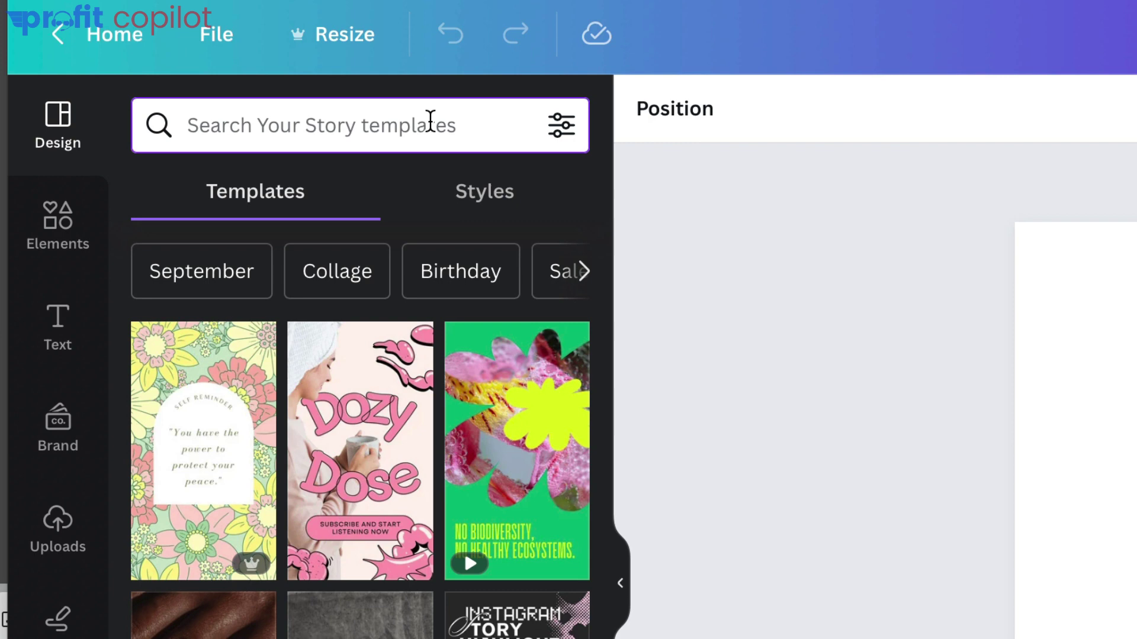
{"action": "type", "text": "quotes"}
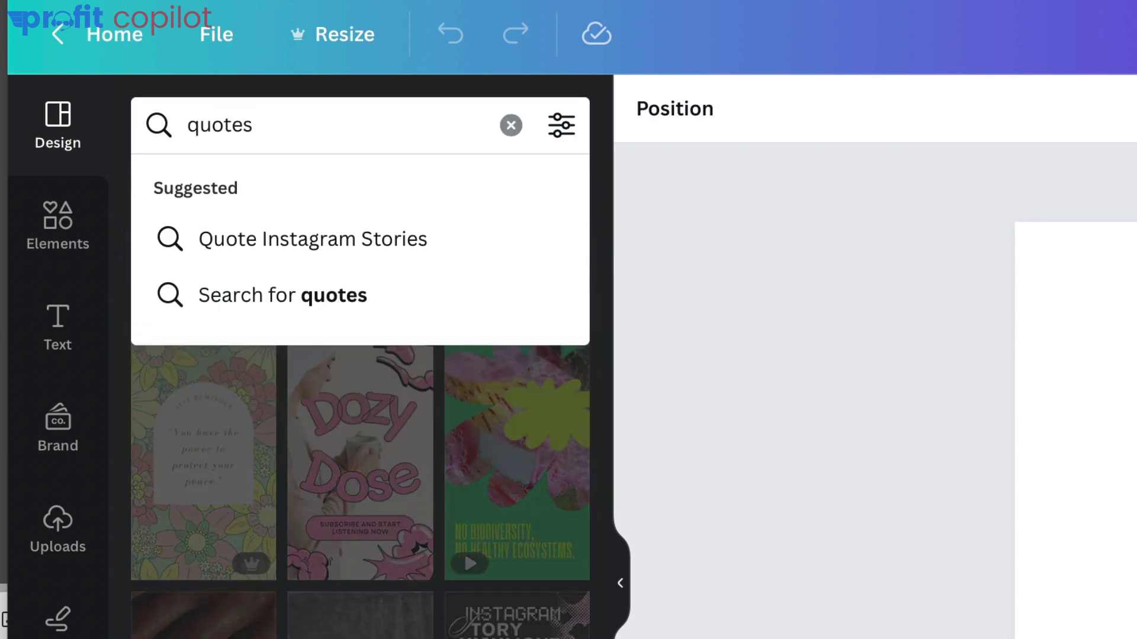
{"action": "key", "text": "Return"}
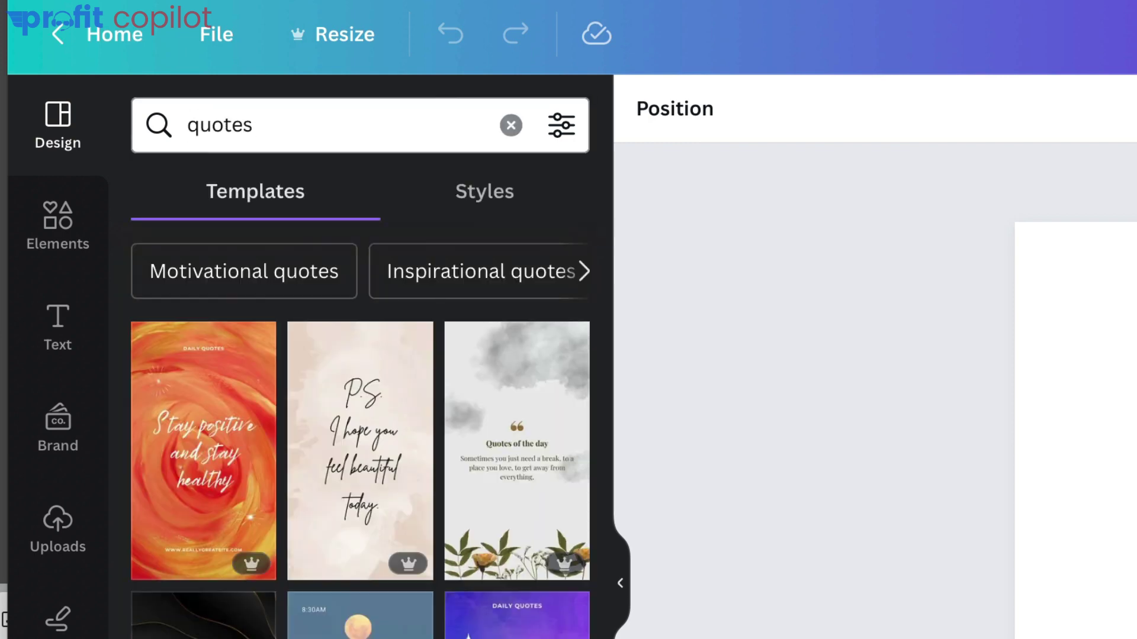
{"action": "scroll", "coordinate": [361, 616], "scroll_direction": "down", "scroll_amount": 5}
{"action": "scroll", "coordinate": [360, 426], "scroll_direction": "down", "scroll_amount": 10}
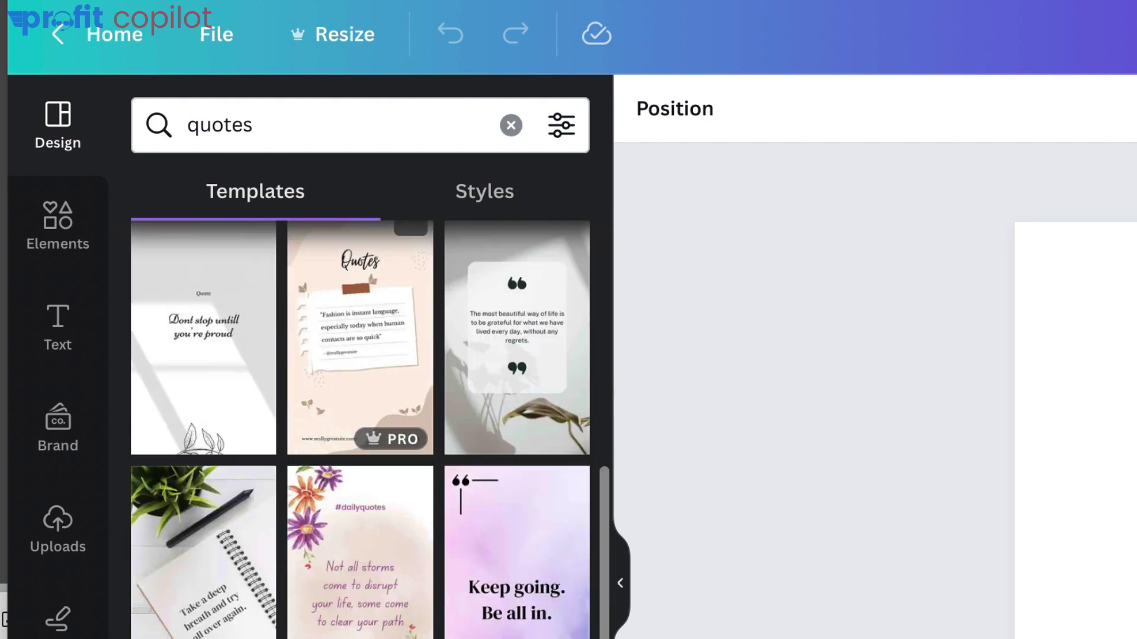
{"action": "scroll", "coordinate": [360, 426], "scroll_direction": "up", "scroll_amount": 15}
{"action": "scroll", "coordinate": [360, 616], "scroll_direction": "up", "scroll_amount": 3}
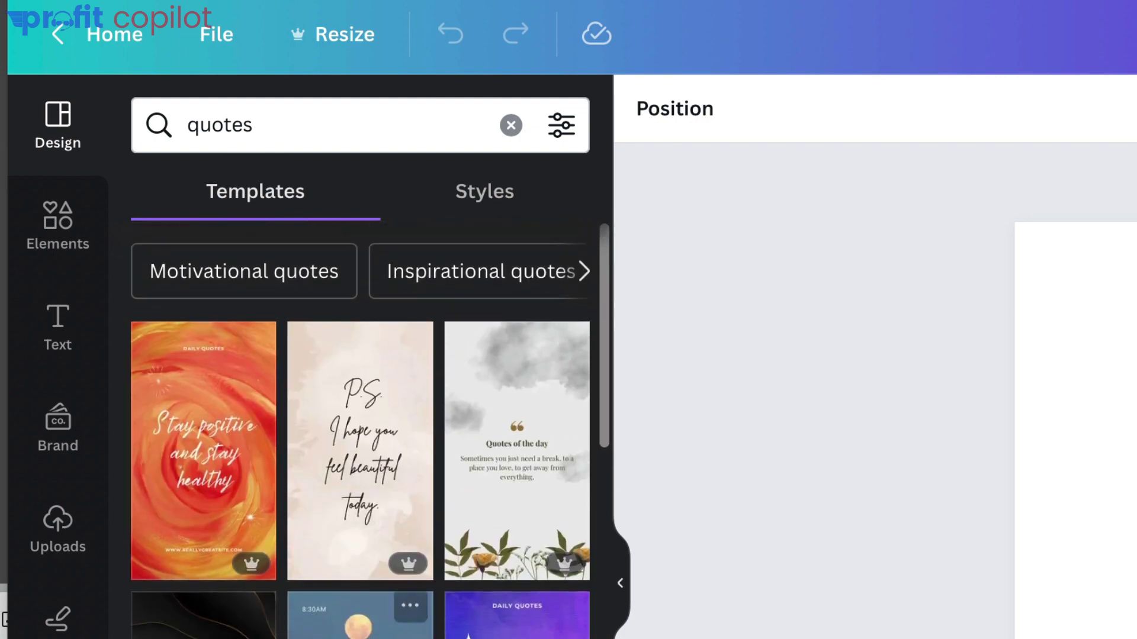
Step: Refine the search to 'quote weight loss' and apply the 'Dream big. Pray bigger.' template
{"action": "left_click", "coordinate": [335, 136]}
{"action": "key", "text": "BackSpace"}
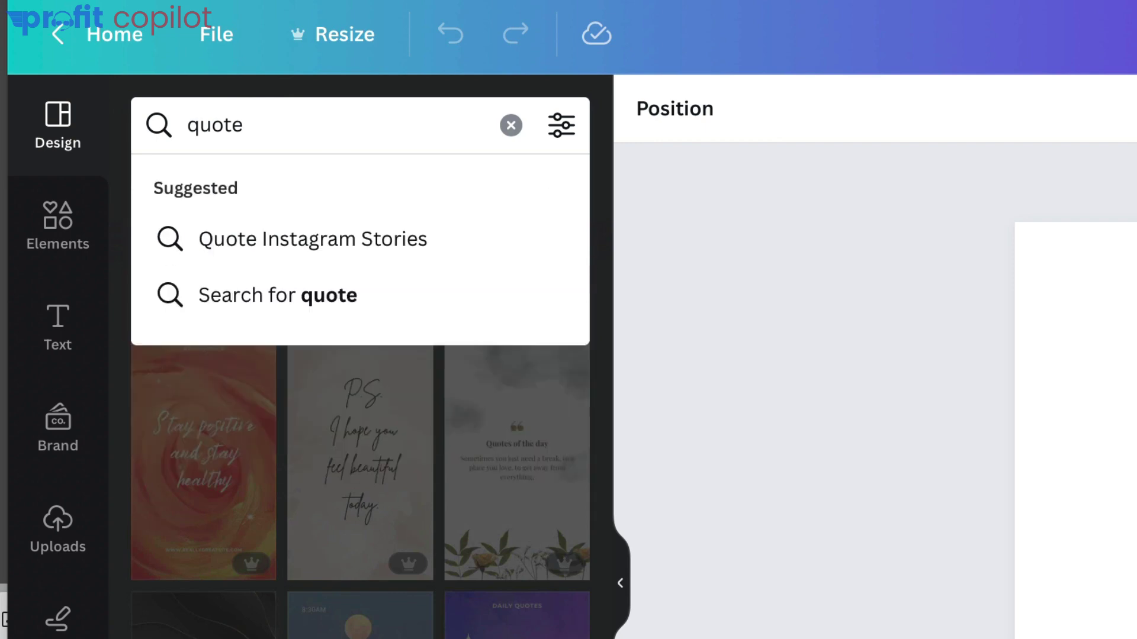
{"action": "type", "text": "weight loss"}
{"action": "key", "text": "Return"}
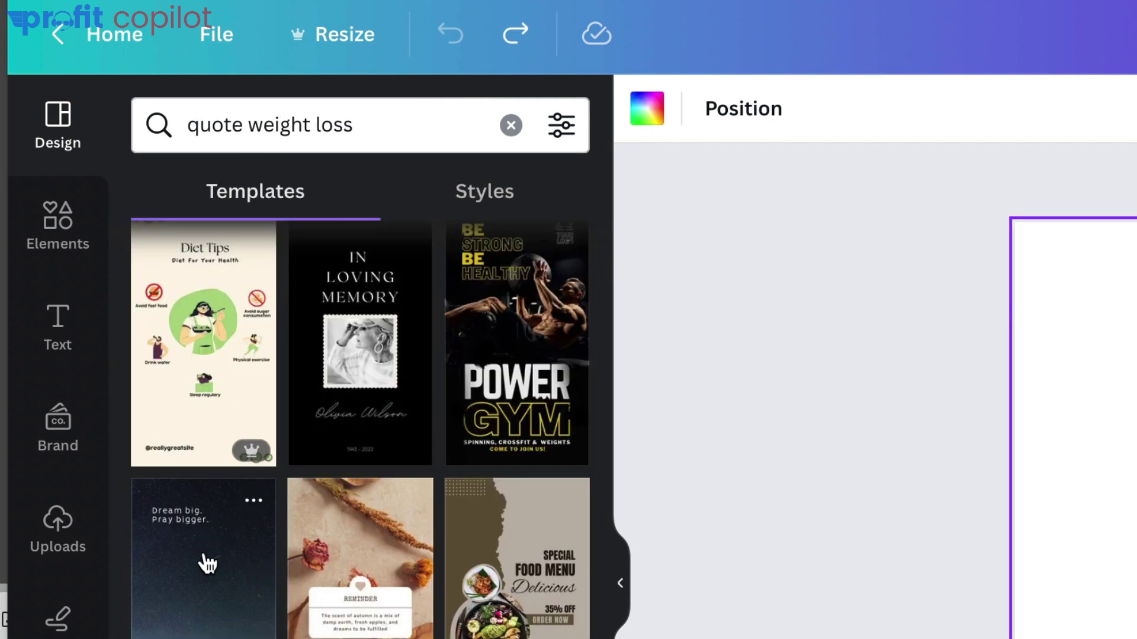
{"action": "left_click", "coordinate": [225, 606]}
{"action": "left_click", "coordinate": [599, 353]}
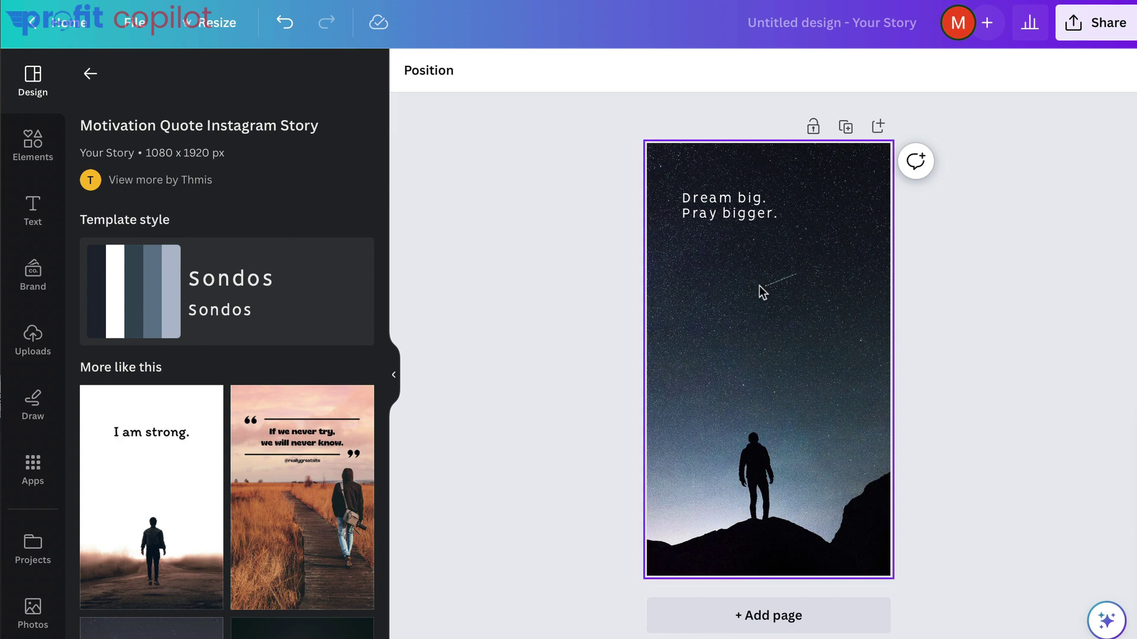
Step: Enlarge the 'Dream big. Pray bigger.' text to about size 74.6 and nudge it left
{"action": "left_click", "coordinate": [797, 291]}
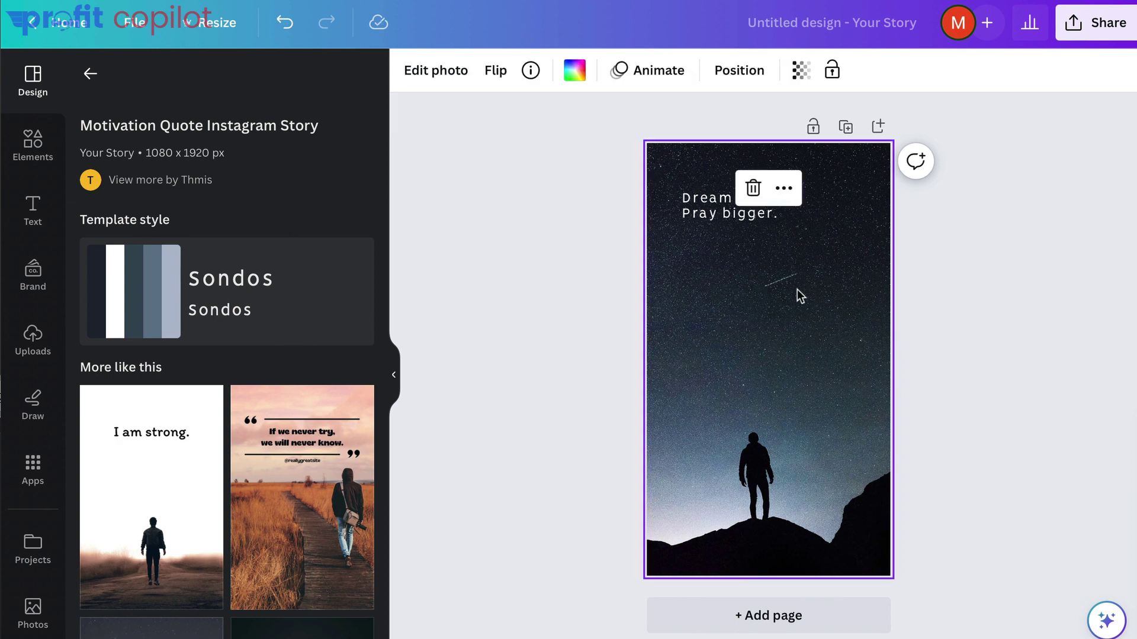
{"action": "left_click", "coordinate": [605, 288]}
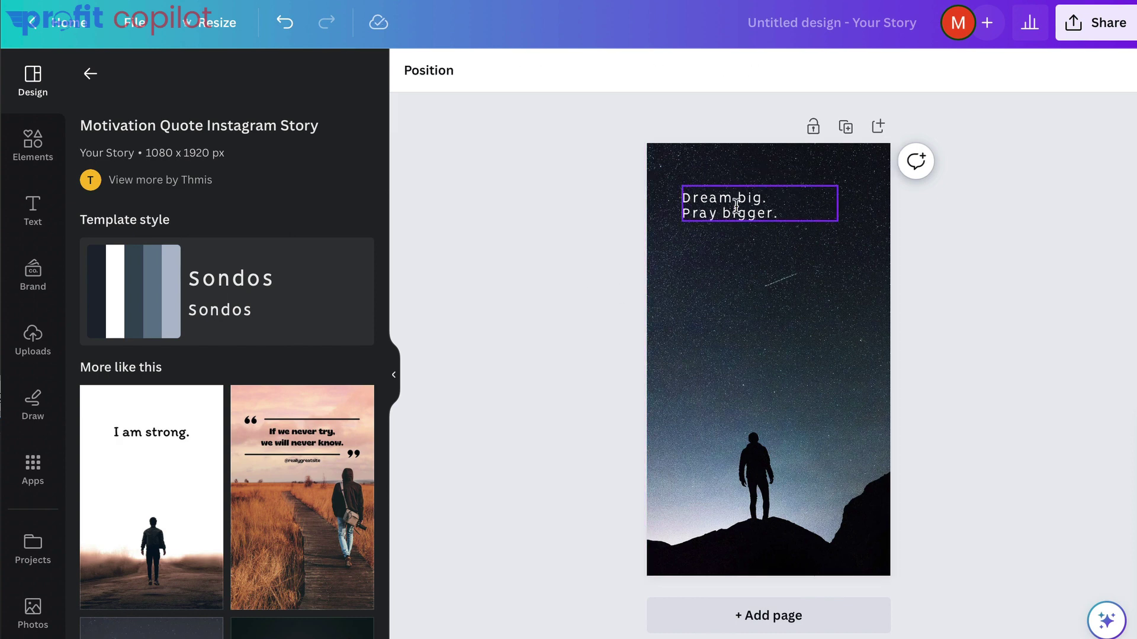
{"action": "left_click", "coordinate": [770, 203]}
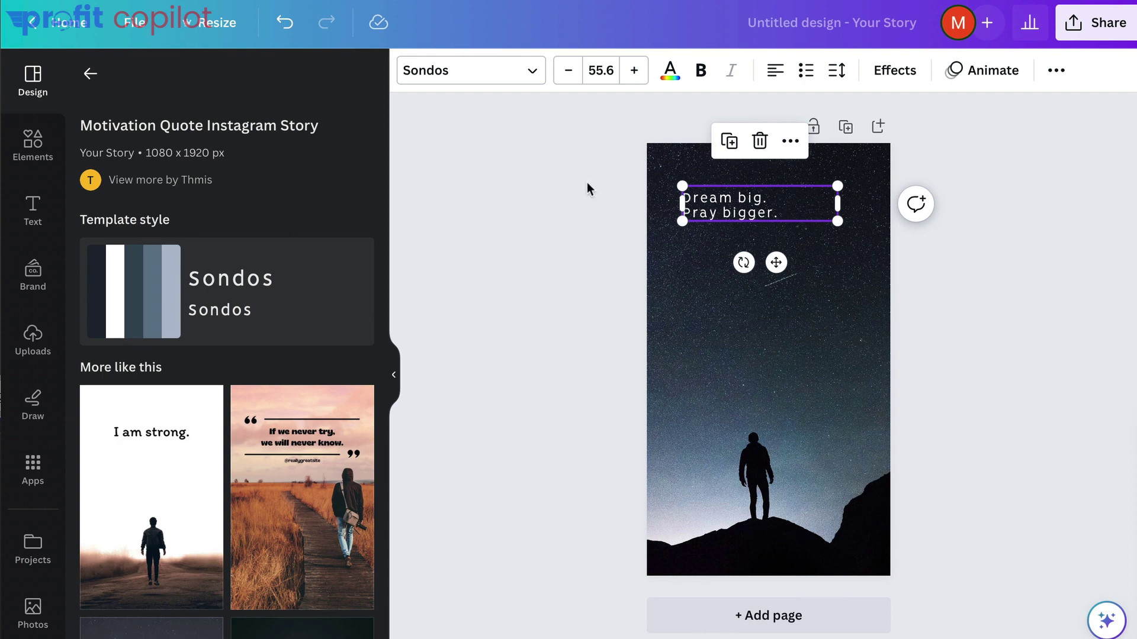
{"action": "left_click_drag", "start_coordinate": [839, 220], "coordinate": [884, 272]}
{"action": "mouse_move", "coordinate": [839, 213]}
{"action": "left_mouse_down"}
{"action": "mouse_move", "coordinate": [819, 205]}
{"action": "mouse_move", "coordinate": [828, 212]}
{"action": "left_mouse_up"}
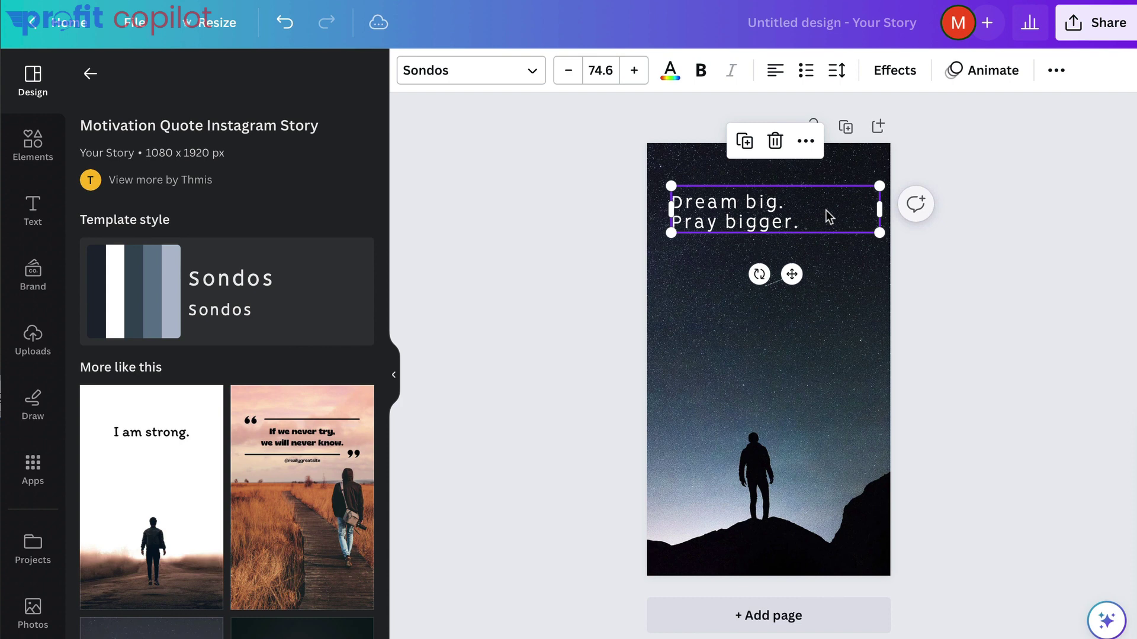
{"action": "left_click", "coordinate": [565, 253]}
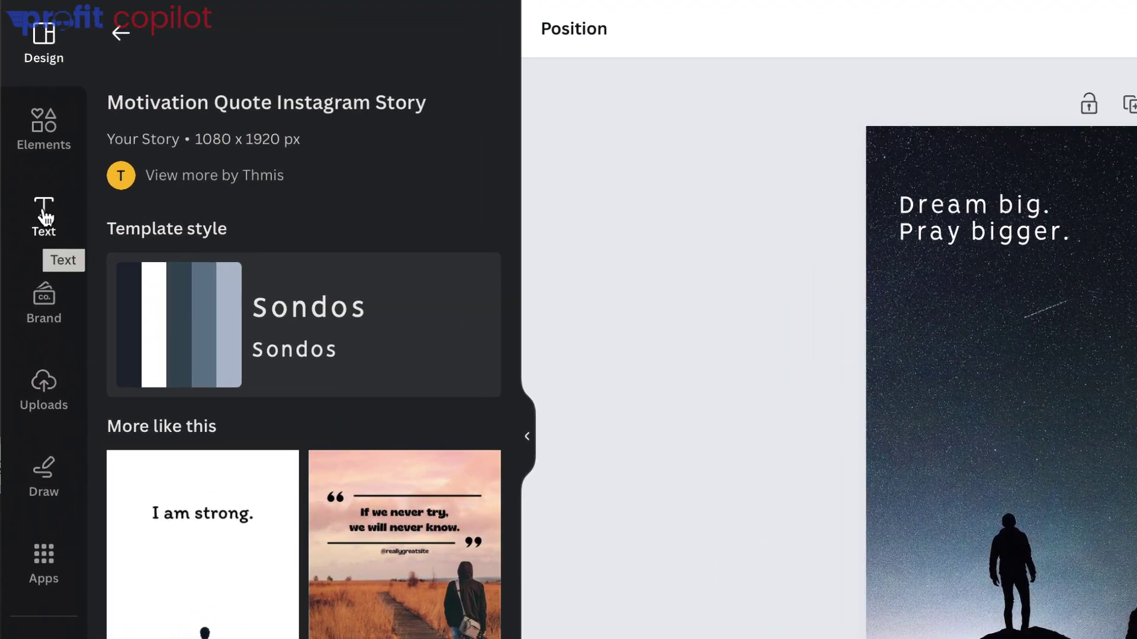
Step: Add an 'Add a little bit of body text' box and enlarge it to about 44.5
{"action": "left_click", "coordinate": [45, 216]}
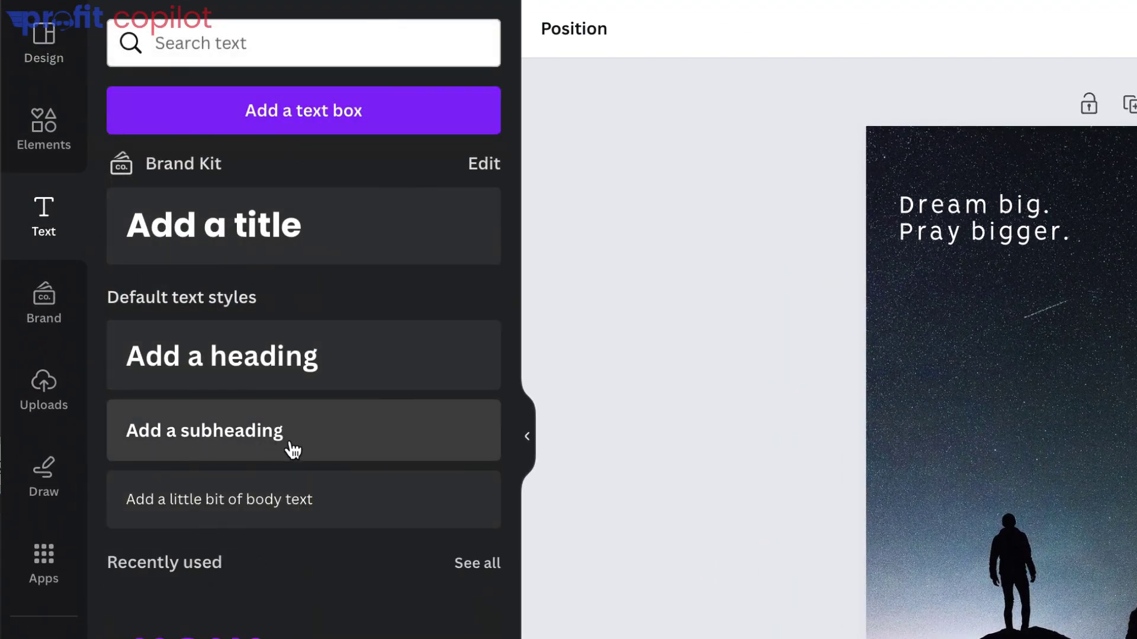
{"action": "scroll", "coordinate": [293, 449], "scroll_direction": "down", "scroll_amount": 2}
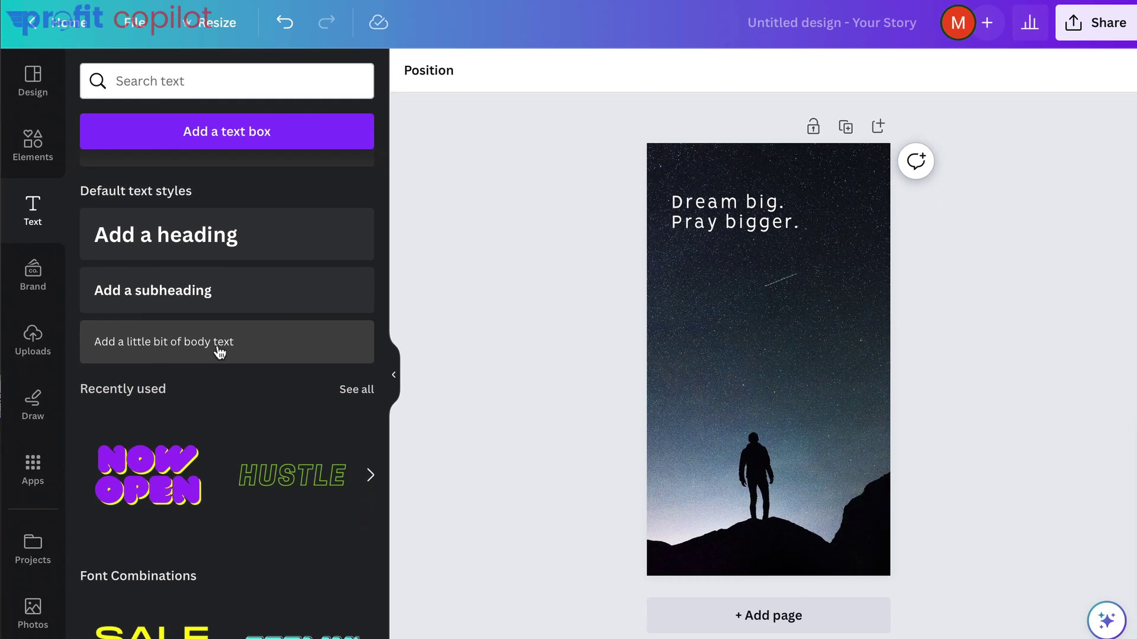
{"action": "left_click", "coordinate": [295, 406]}
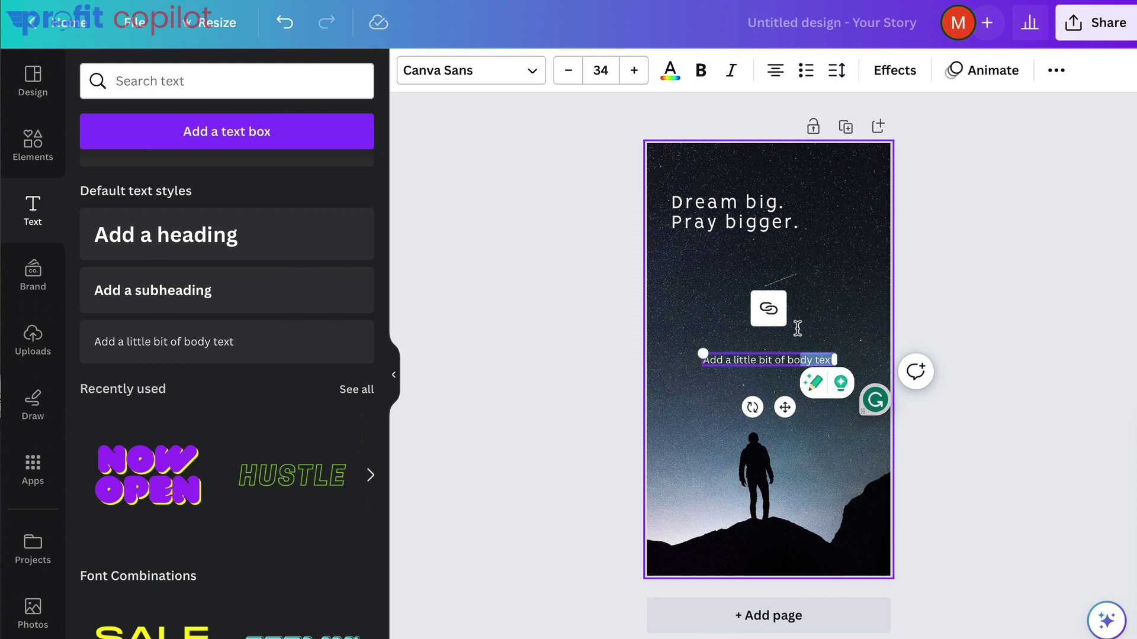
{"action": "left_click_drag", "start_coordinate": [799, 359], "coordinate": [836, 340]}
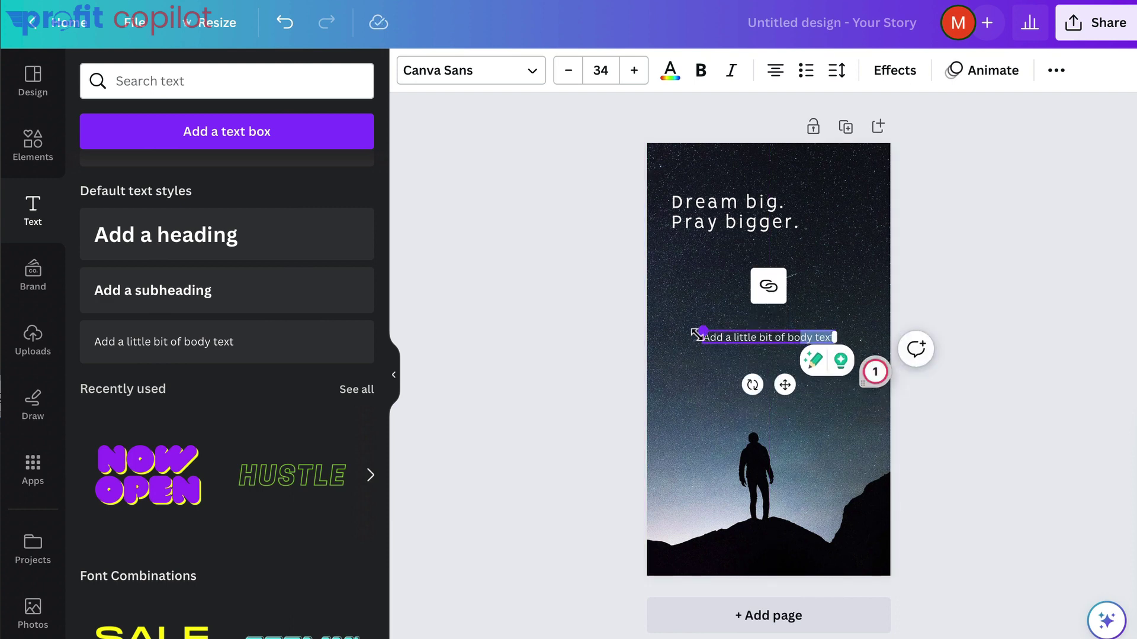
{"action": "left_click_drag", "start_coordinate": [696, 335], "coordinate": [660, 327]}
{"action": "left_click_drag", "start_coordinate": [755, 335], "coordinate": [702, 335]}
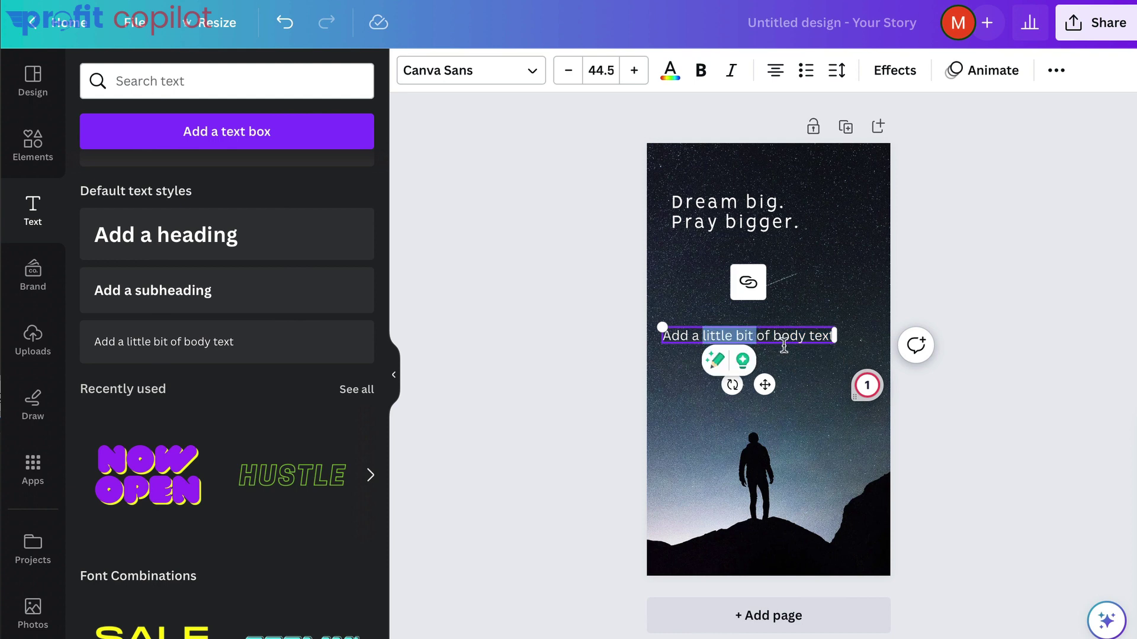
Step: Shrink the heading to size 64.4 and widen the body text to match it
{"action": "left_click", "coordinate": [829, 219]}
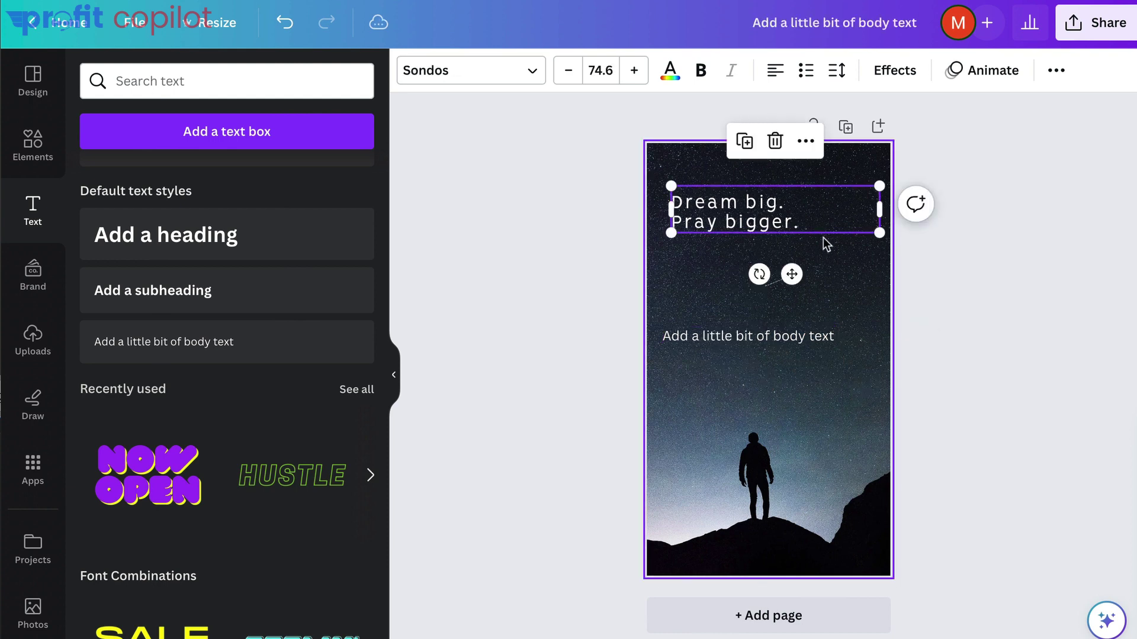
{"action": "left_click_drag", "start_coordinate": [878, 230], "coordinate": [825, 275]}
{"action": "left_click", "coordinate": [807, 332]}
{"action": "left_click_drag", "start_coordinate": [834, 344], "coordinate": [844, 347]}
Step: Left-align the 'Dream big. Pray bigger.' heading text
{"action": "left_click", "coordinate": [771, 244]}
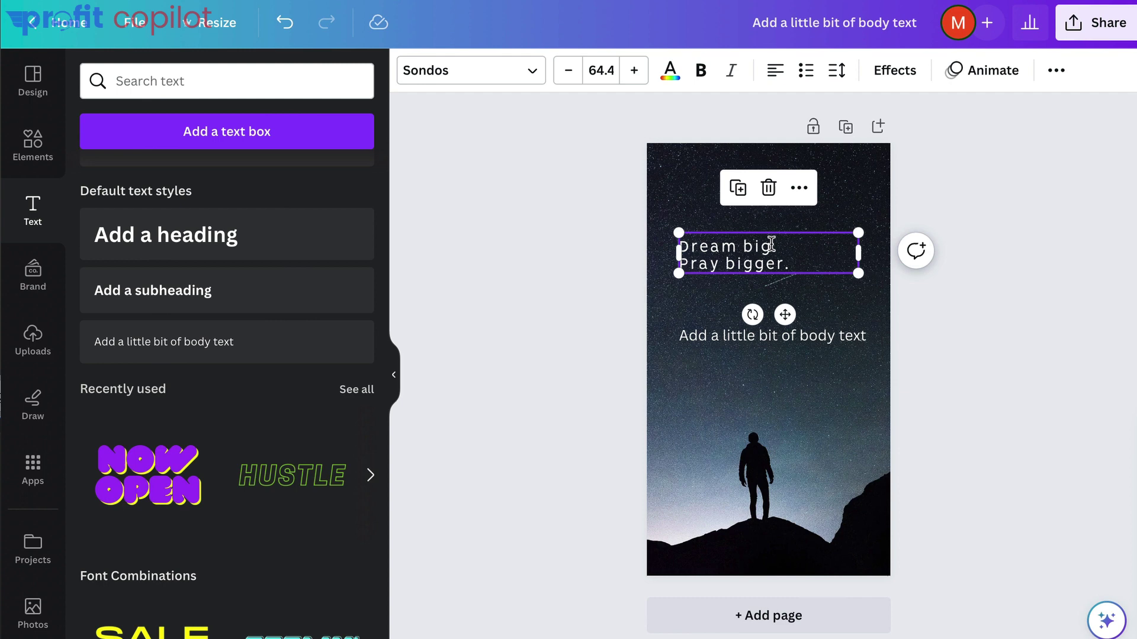
{"action": "left_click", "coordinate": [821, 260]}
{"action": "left_click", "coordinate": [774, 71]}
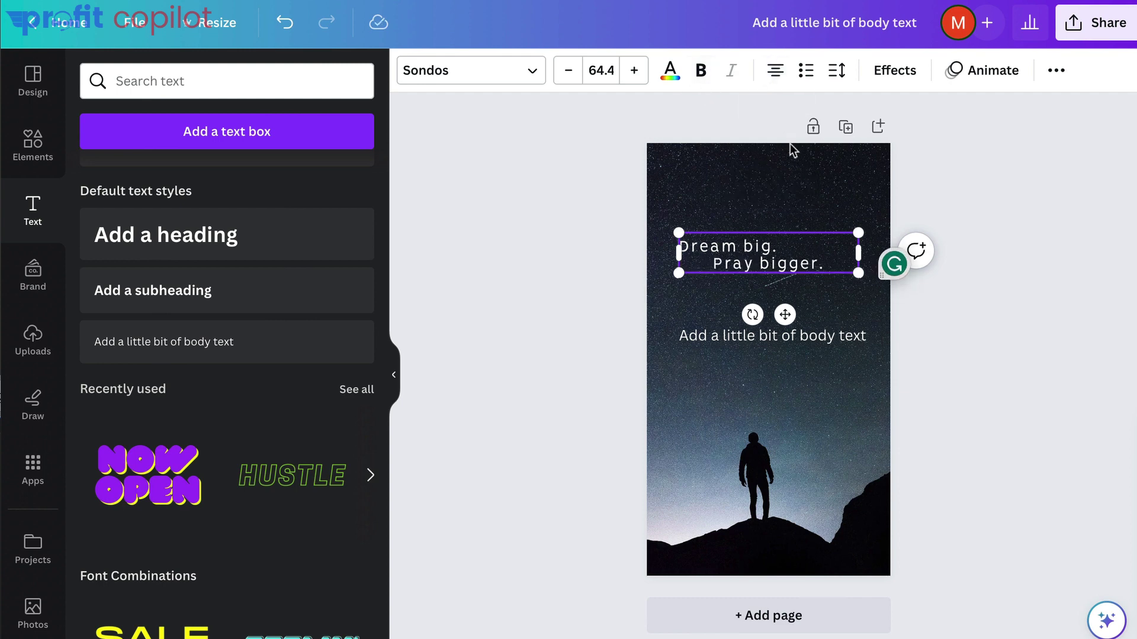
{"action": "left_click", "coordinate": [776, 73]}
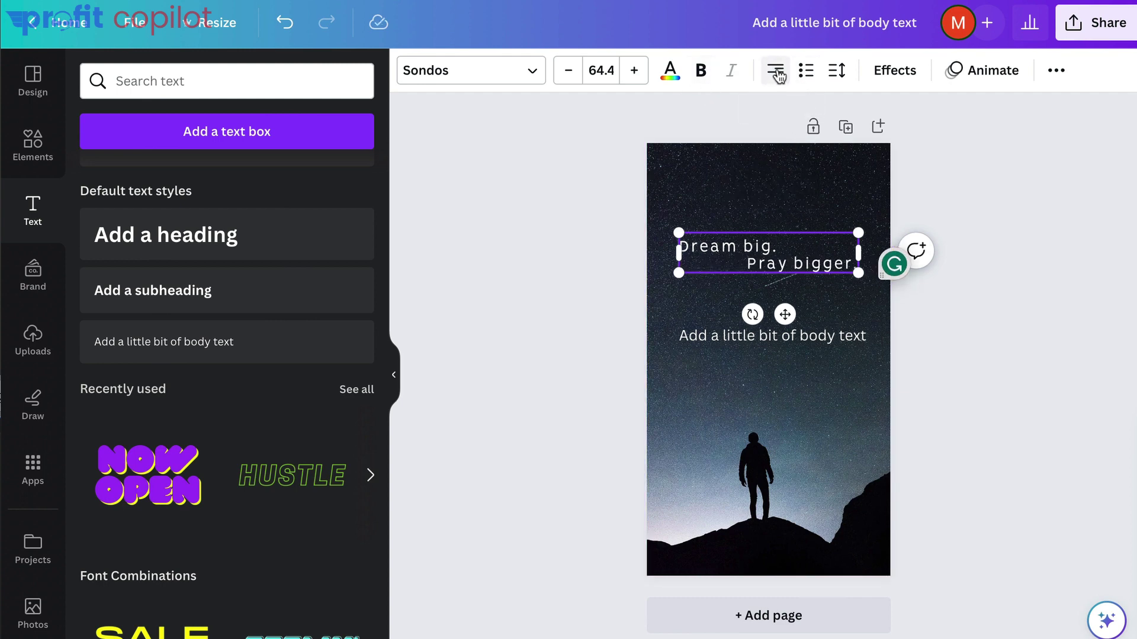
{"action": "left_click", "coordinate": [777, 72]}
{"action": "key", "text": "ctrl+a"}
{"action": "left_click", "coordinate": [777, 73]}
{"action": "left_click", "coordinate": [777, 72]}
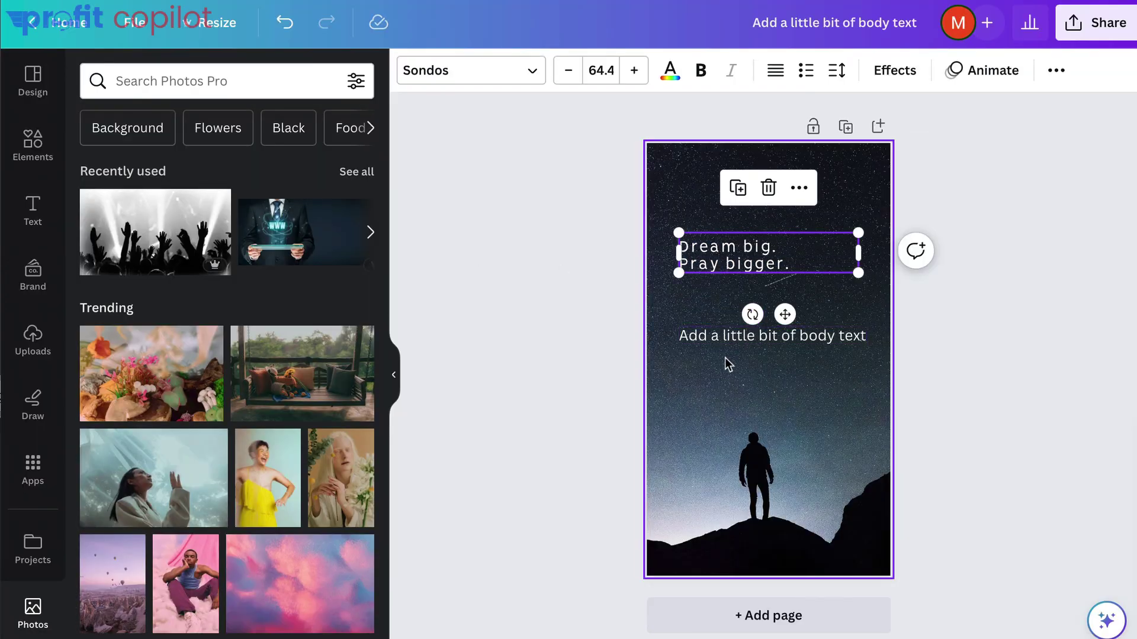
Step: Launch Bulk create from the More from Canva section of Apps
{"action": "left_click", "coordinate": [717, 336]}
{"action": "left_click", "coordinate": [560, 337]}
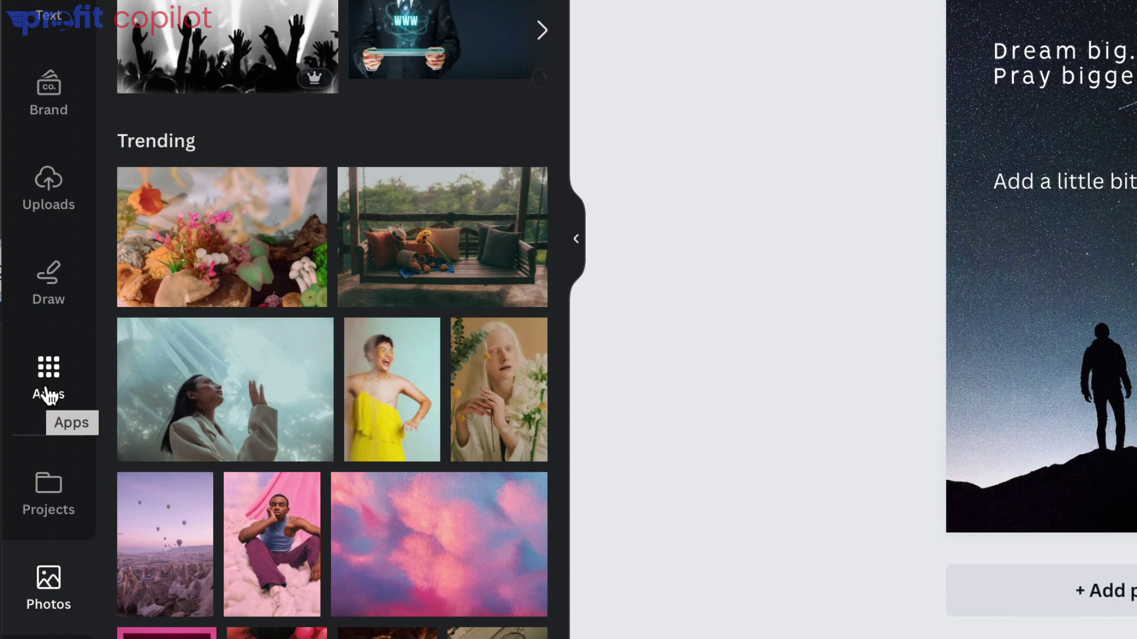
{"action": "left_click", "coordinate": [45, 396]}
{"action": "scroll", "coordinate": [352, 109], "scroll_direction": "down", "scroll_amount": 5}
{"action": "scroll", "coordinate": [352, 110], "scroll_direction": "down", "scroll_amount": 3}
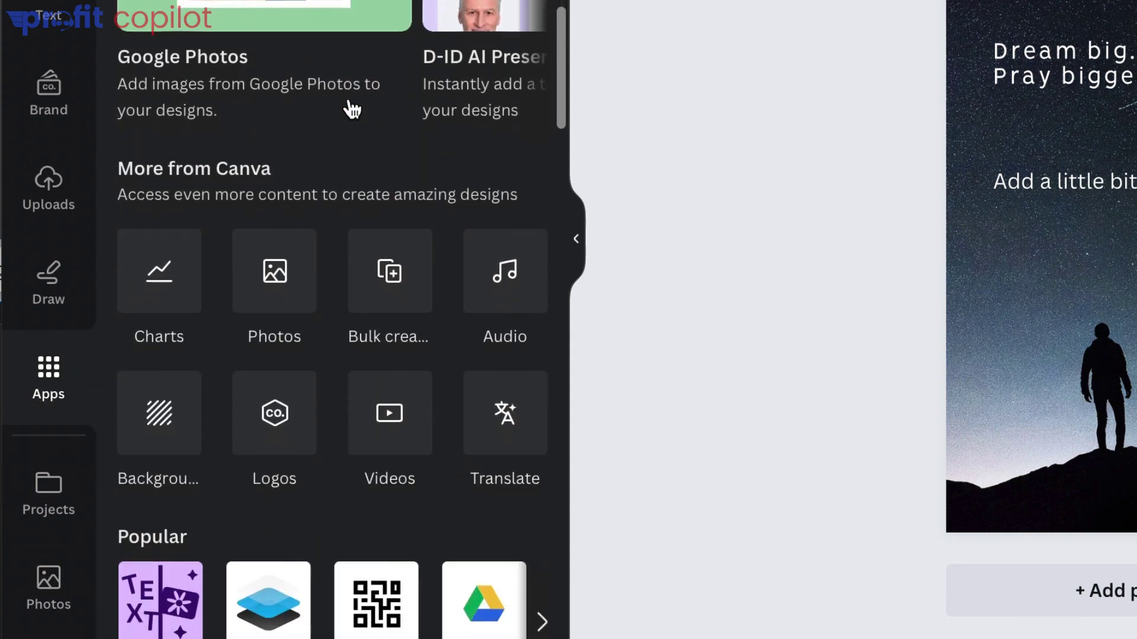
{"action": "scroll", "coordinate": [323, 165], "scroll_direction": "down", "scroll_amount": 3}
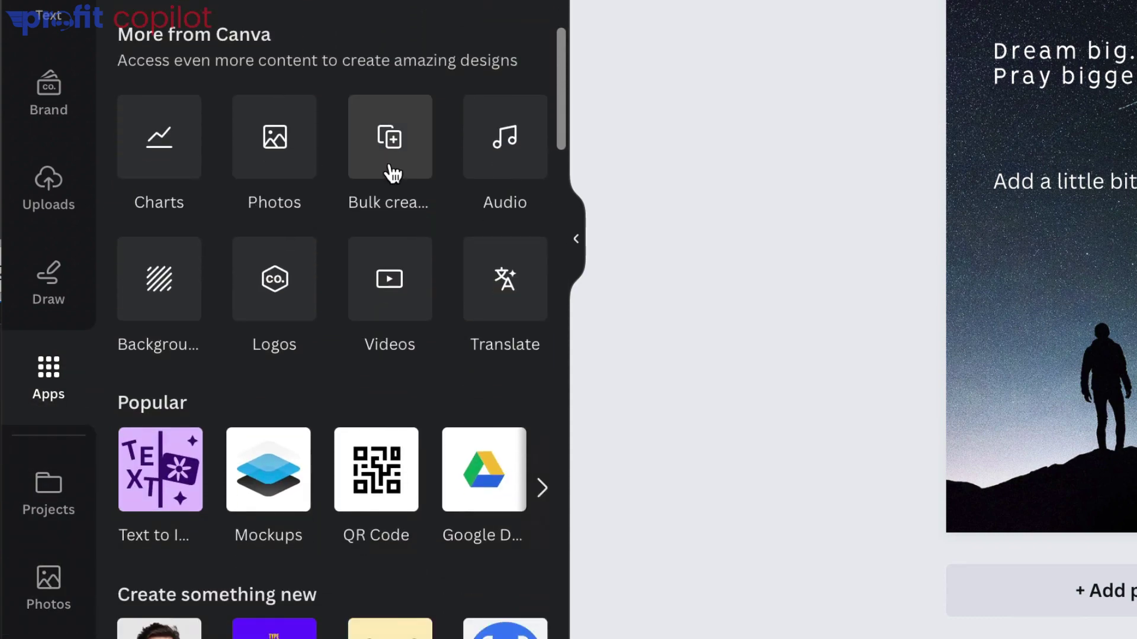
{"action": "left_click", "coordinate": [389, 172]}
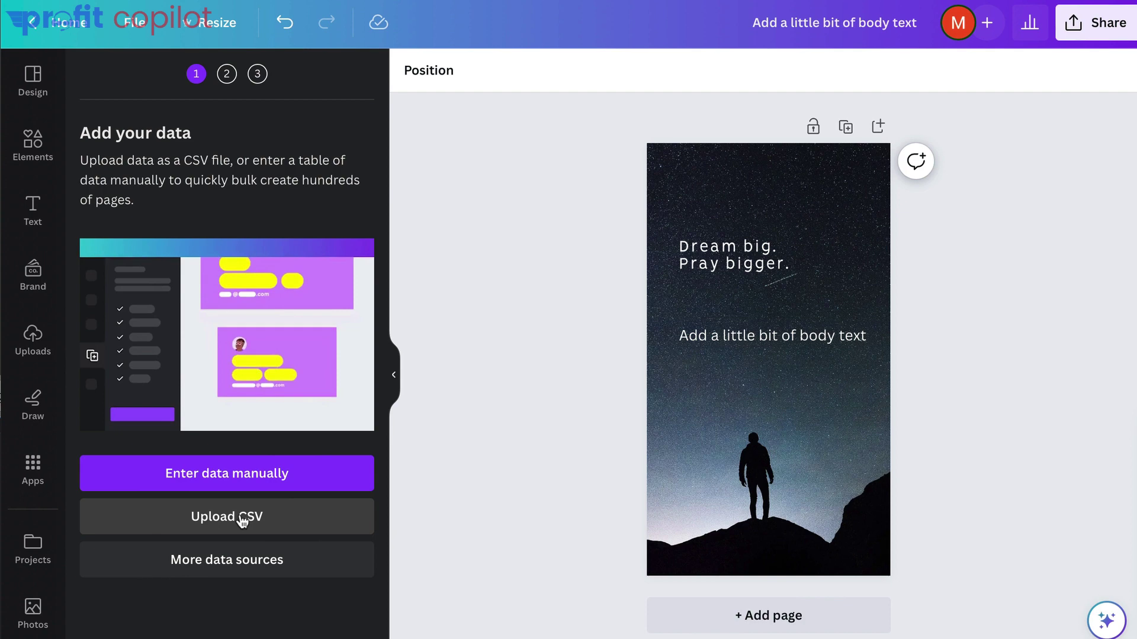
Step: Upload the quotes CSV and confirm its Quote and Author column headers
{"action": "left_click", "coordinate": [244, 519]}
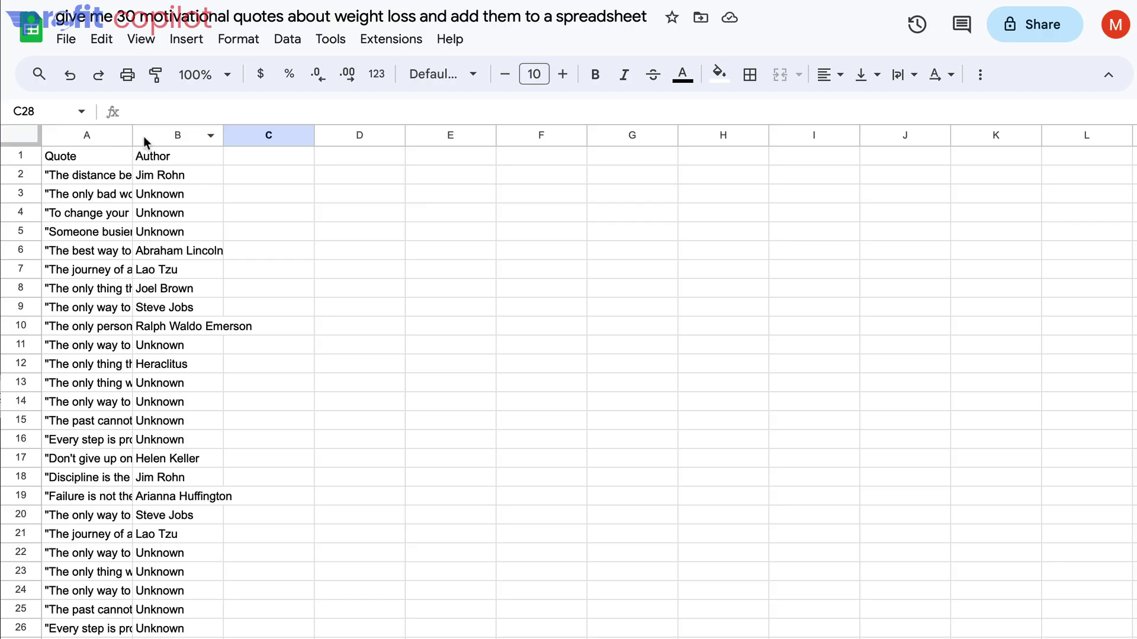
{"action": "left_click", "coordinate": [74, 154]}
{"action": "left_click", "coordinate": [160, 159]}
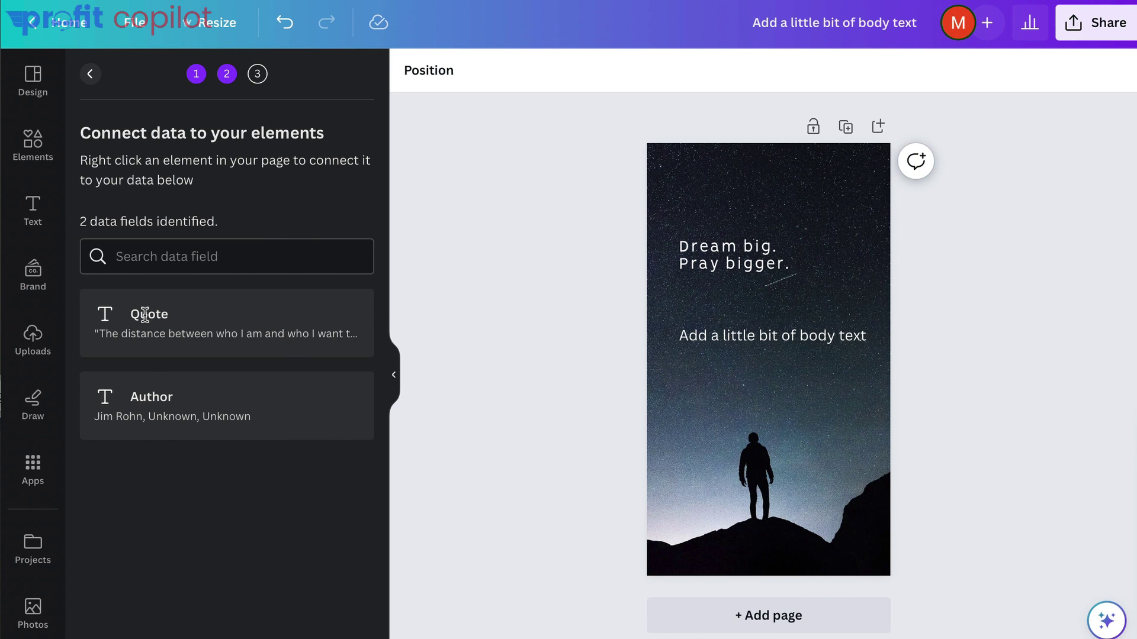
{"action": "left_click", "coordinate": [758, 248]}
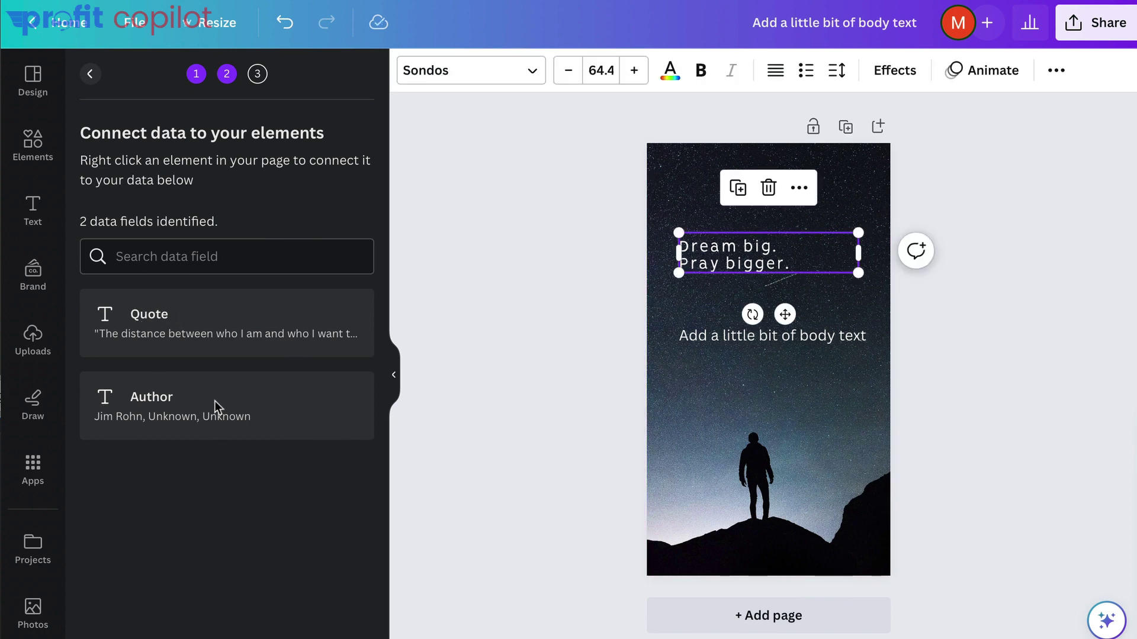
{"action": "left_click", "coordinate": [746, 335]}
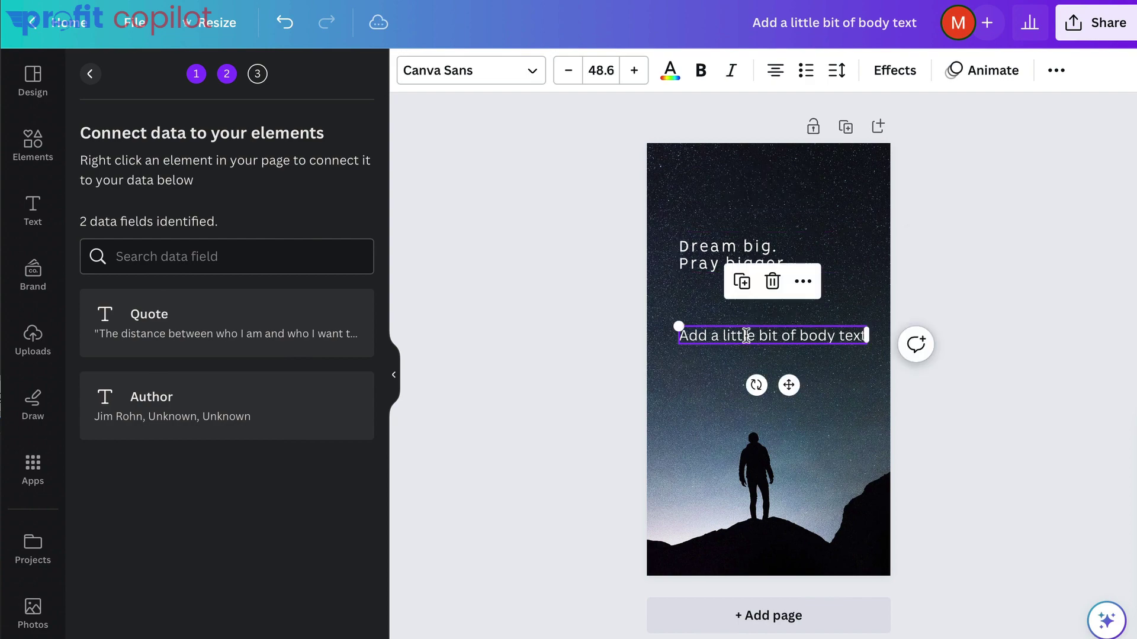
{"action": "left_click", "coordinate": [563, 332]}
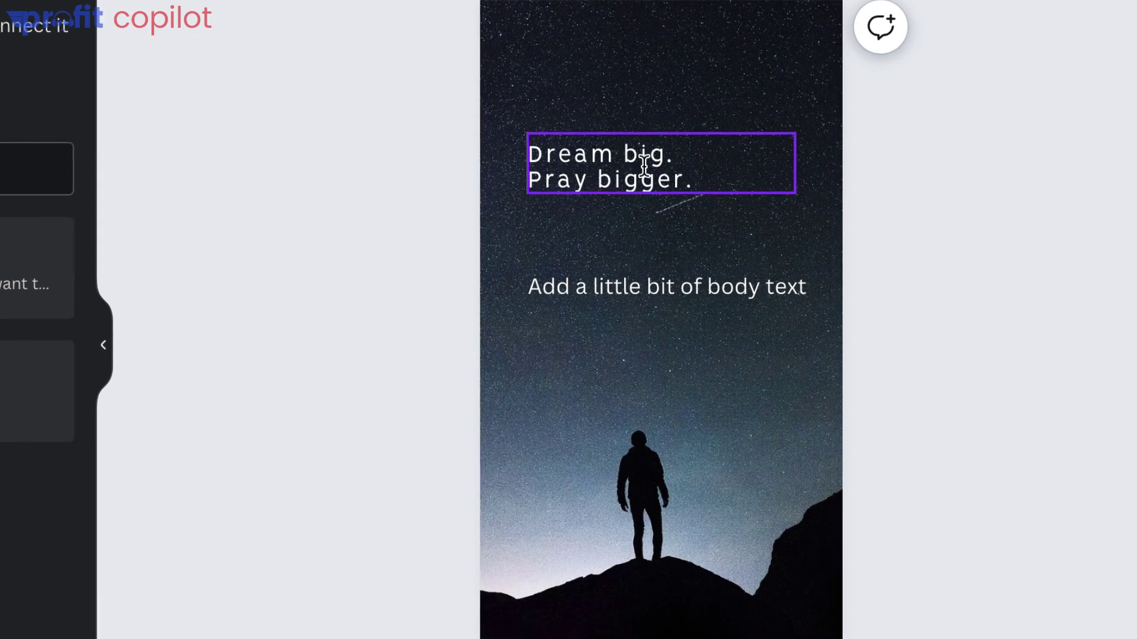
Step: Connect the heading text box to the Quote data field
{"action": "right_click", "coordinate": [644, 163]}
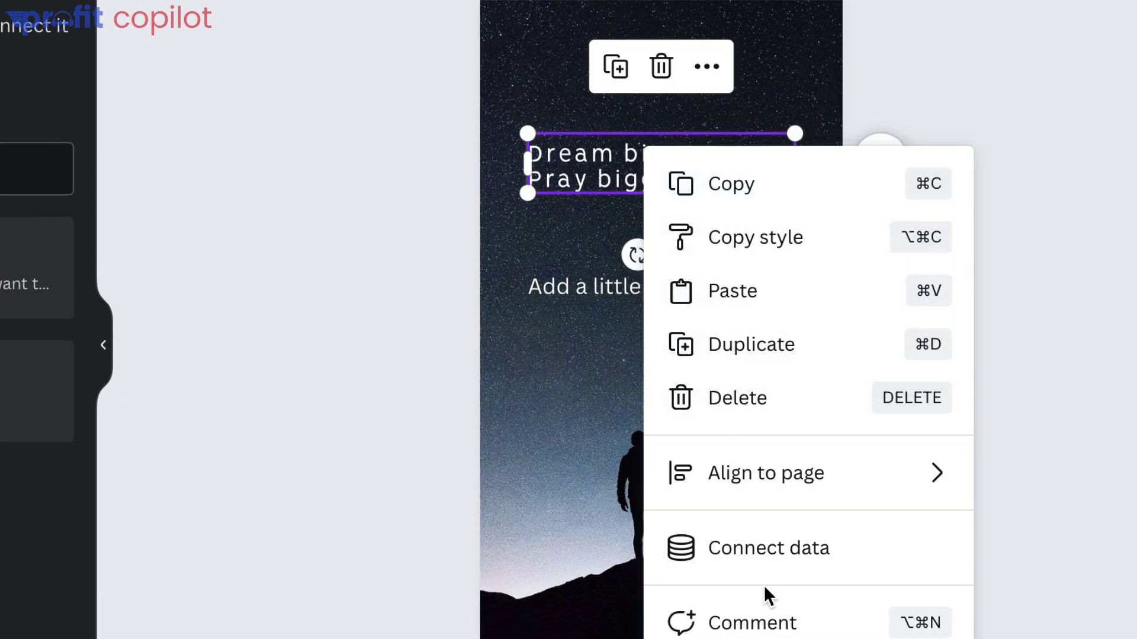
{"action": "left_click", "coordinate": [784, 554]}
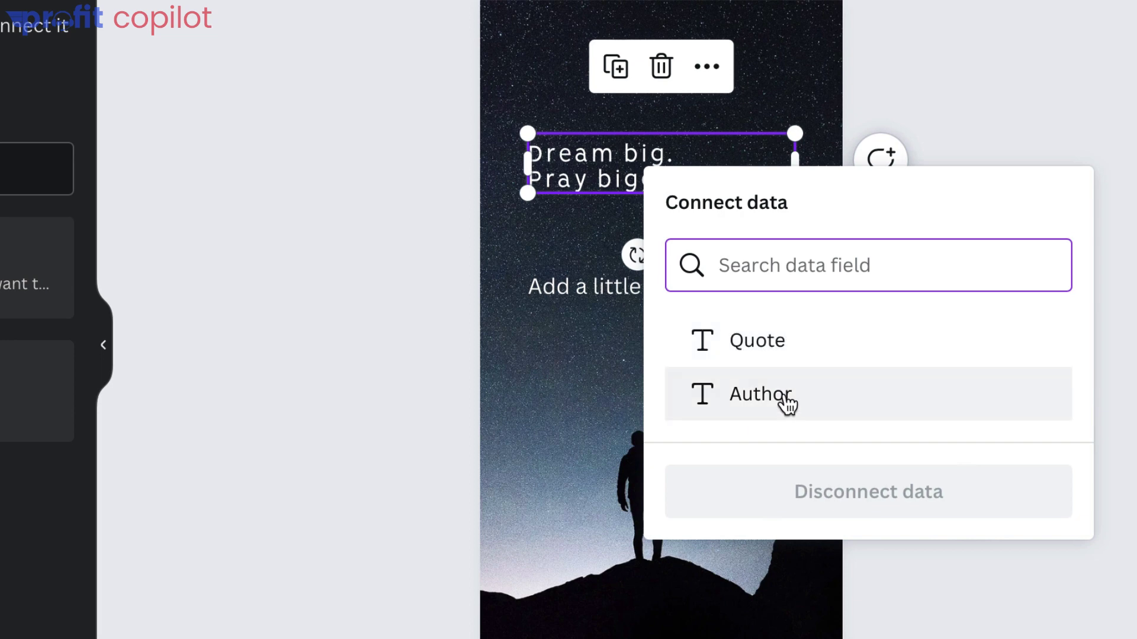
{"action": "left_click", "coordinate": [775, 354]}
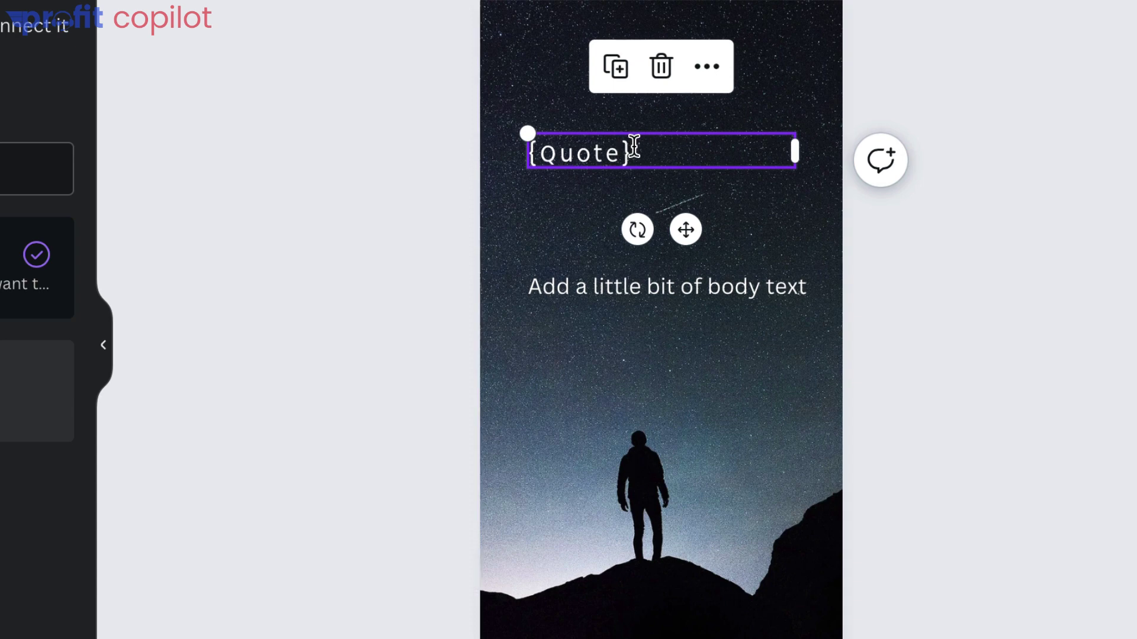
{"action": "left_click", "coordinate": [656, 166]}
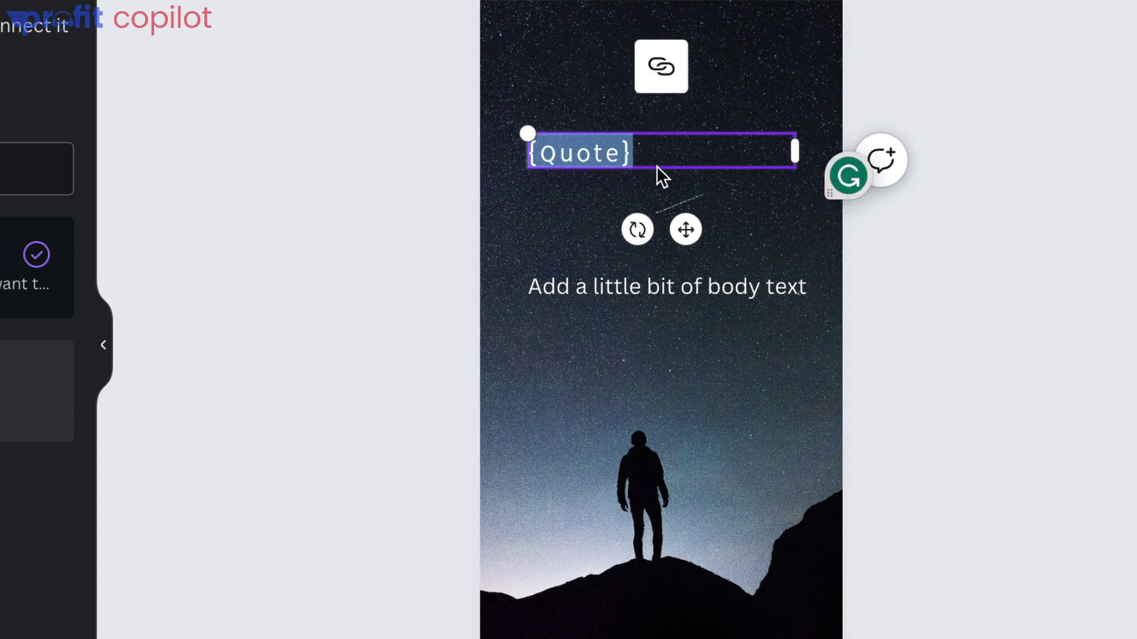
{"action": "left_click", "coordinate": [475, 221]}
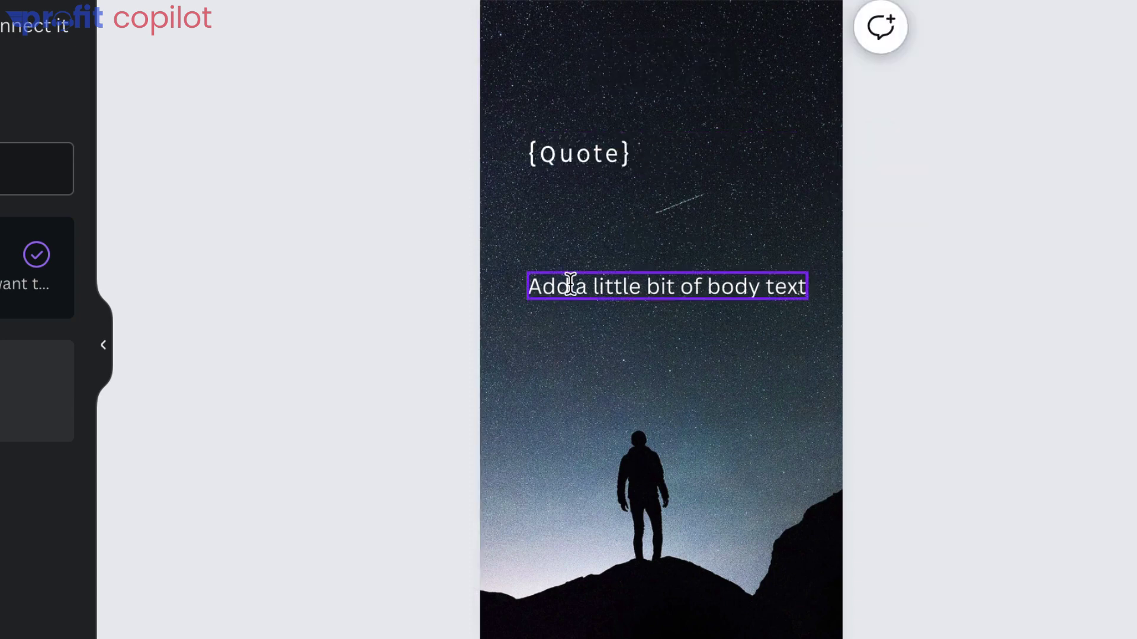
Step: Connect the body text to the Author field and continue to generate pages
{"action": "right_click", "coordinate": [654, 286]}
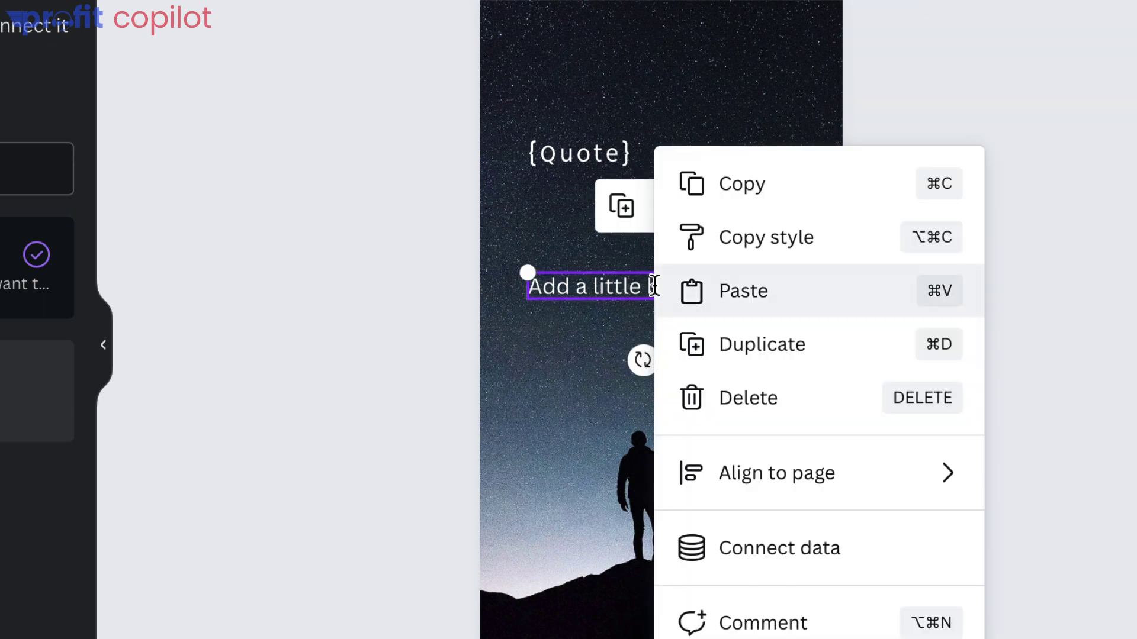
{"action": "left_click", "coordinate": [792, 548]}
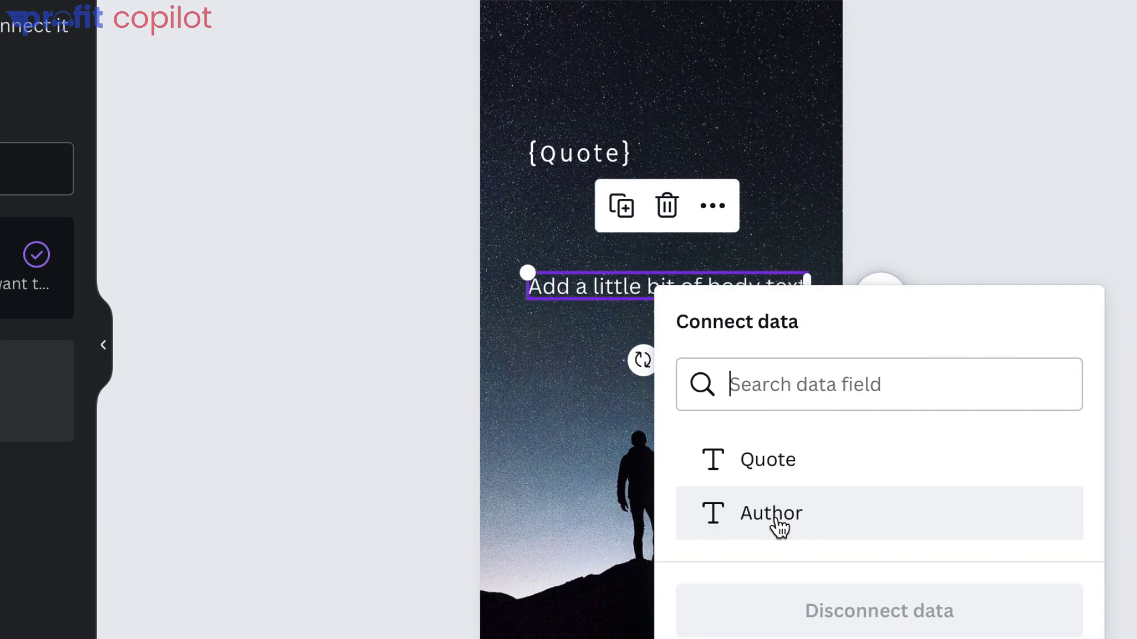
{"action": "left_click", "coordinate": [775, 521]}
{"action": "left_click", "coordinate": [283, 407]}
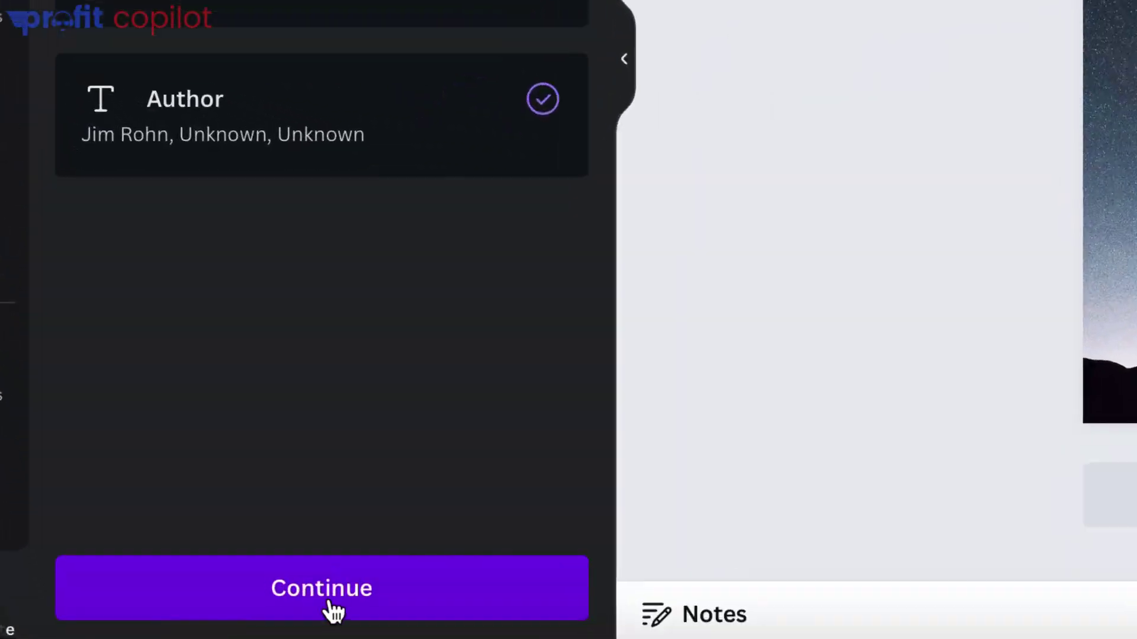
{"action": "left_click", "coordinate": [334, 598]}
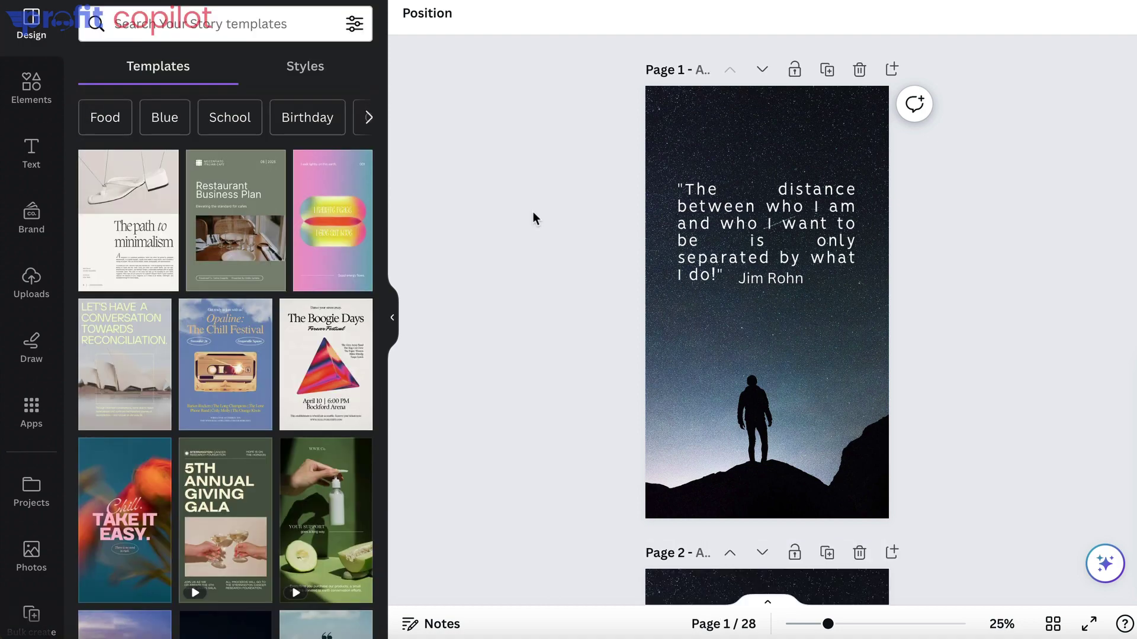
Step: Scroll through the 28 generated quote pages to check each one's quote and author
{"action": "scroll", "coordinate": [534, 219], "scroll_direction": "down", "scroll_amount": 20}
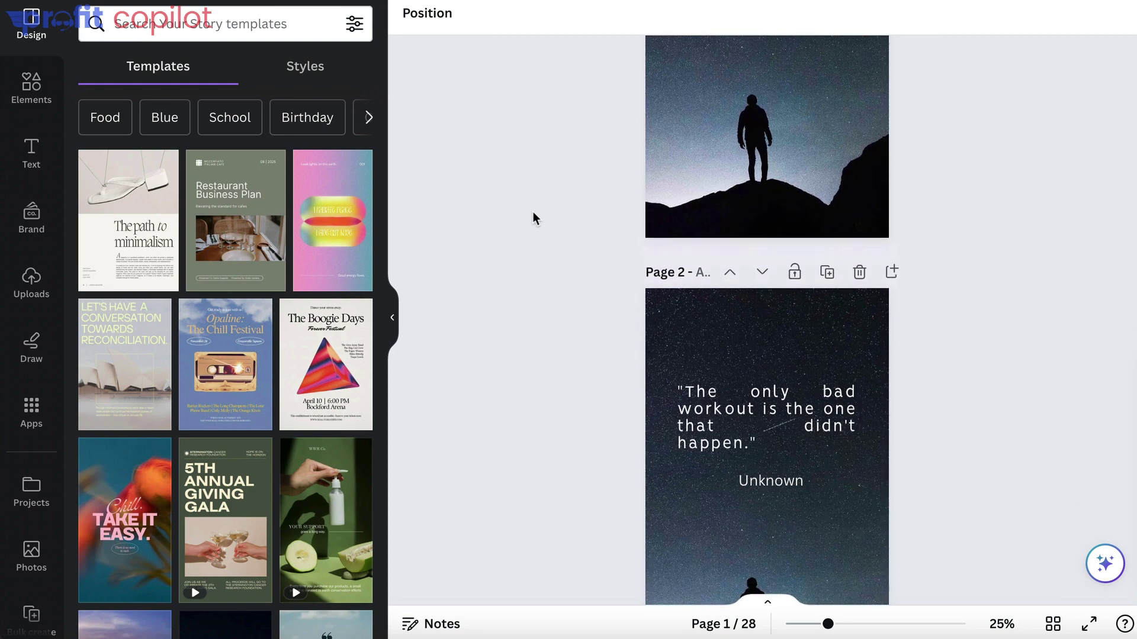
{"action": "scroll", "coordinate": [535, 219], "scroll_direction": "down", "scroll_amount": 10}
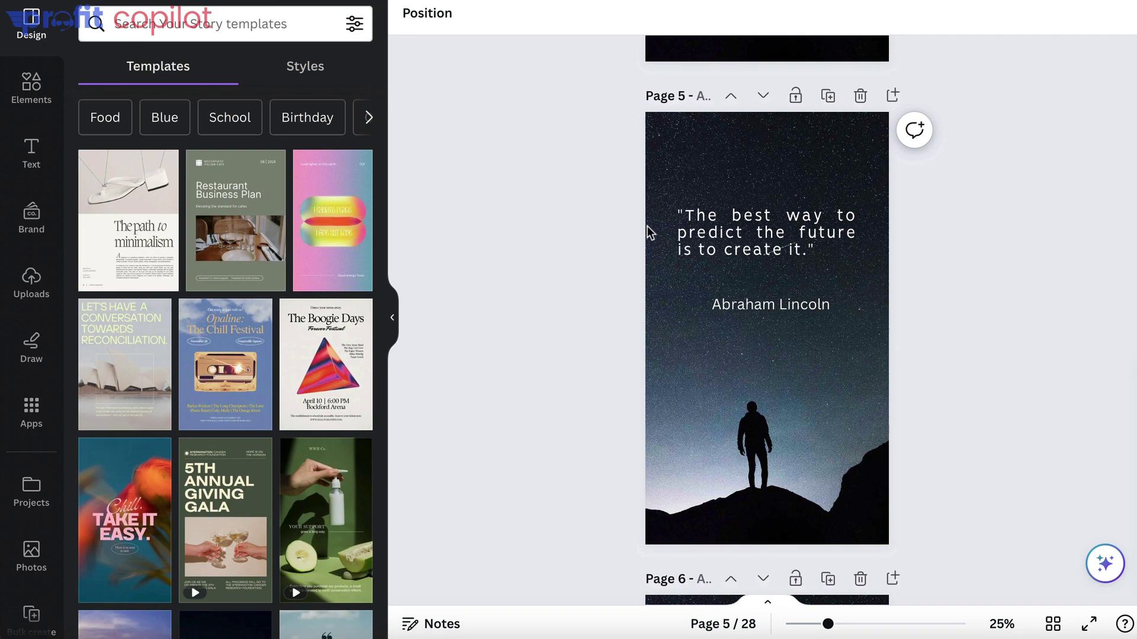
{"action": "scroll", "coordinate": [574, 379], "scroll_direction": "down", "scroll_amount": 5}
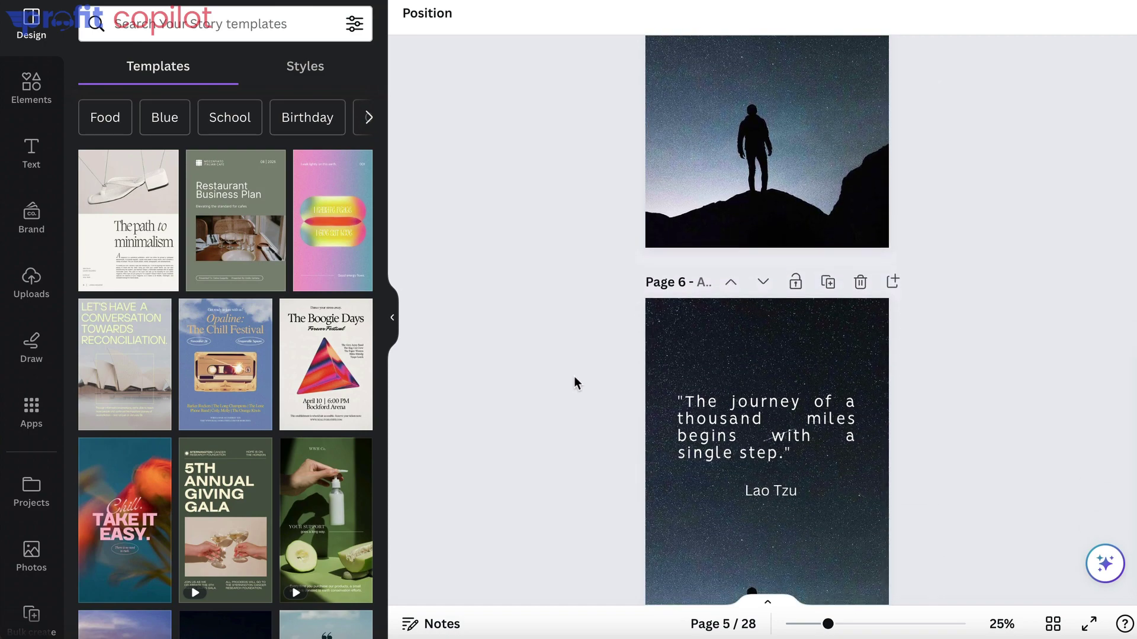
{"action": "scroll", "coordinate": [574, 376], "scroll_direction": "down", "scroll_amount": 20}
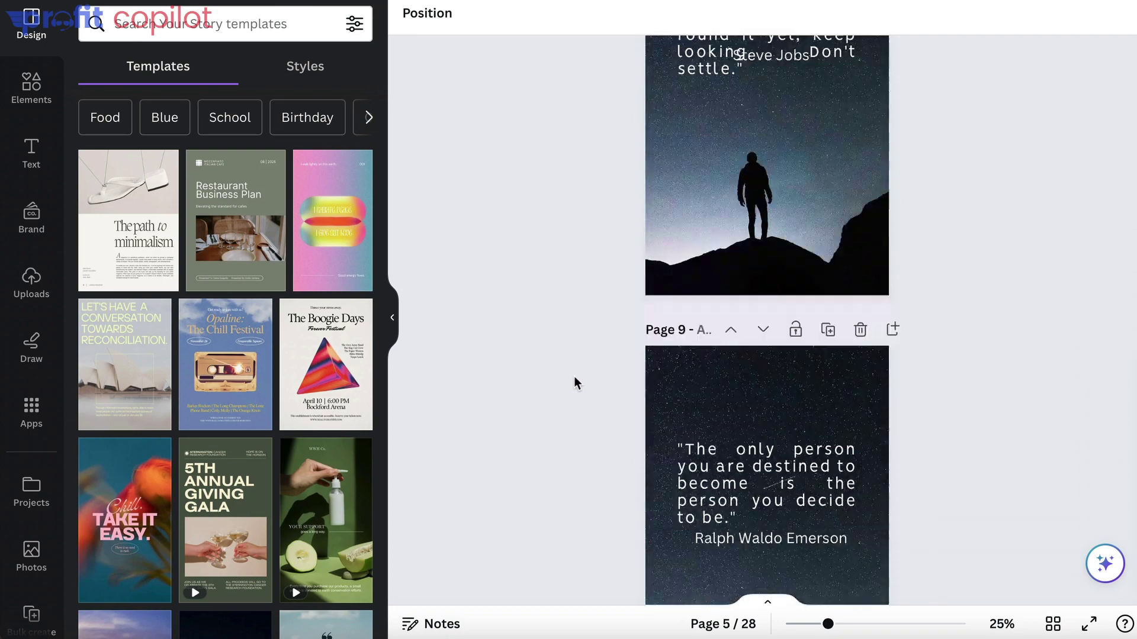
{"action": "scroll", "coordinate": [574, 375], "scroll_direction": "down", "scroll_amount": 20}
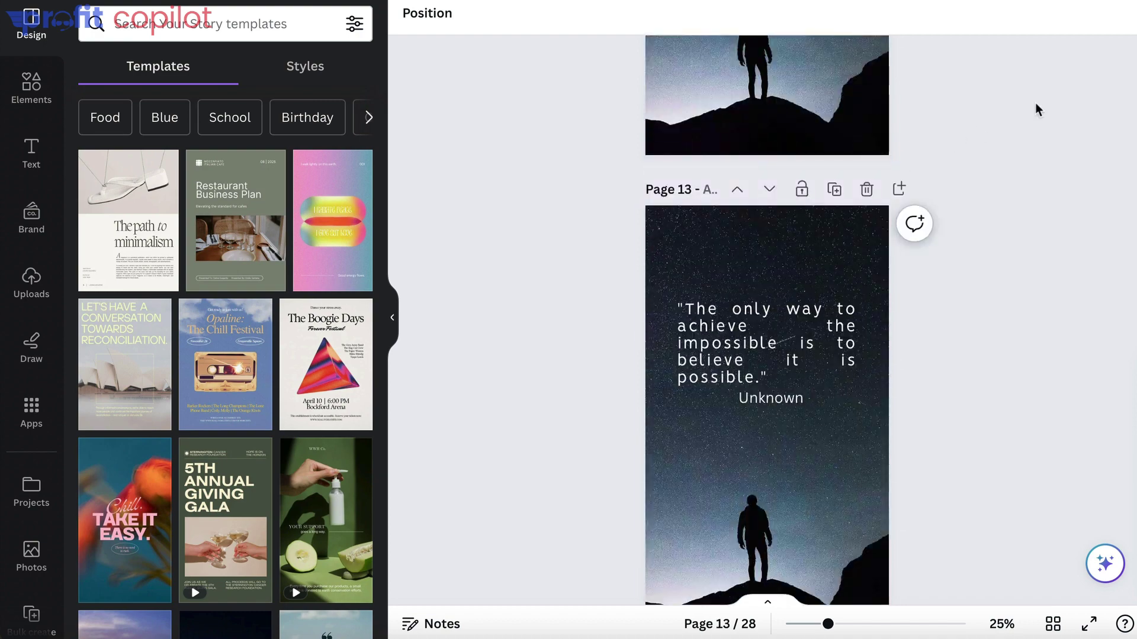
Step: Open and close the Download panel, then switch to the ContentStudio dashboard tab
{"action": "left_click", "coordinate": [1095, 8]}
{"action": "left_click", "coordinate": [562, 288]}
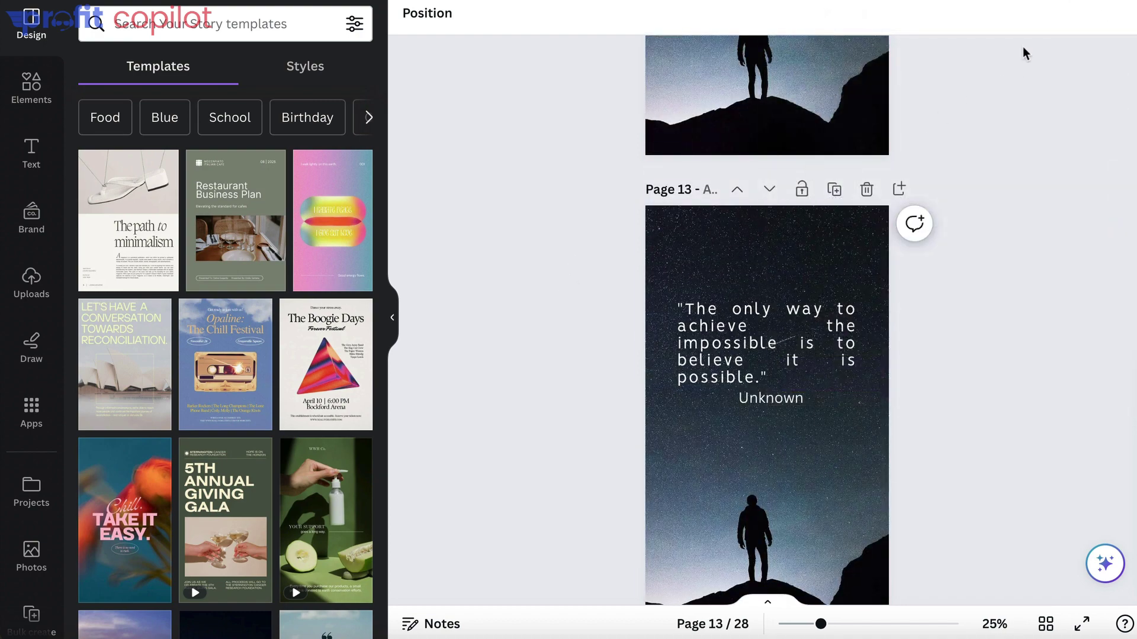
{"action": "left_click", "coordinate": [971, 0]}
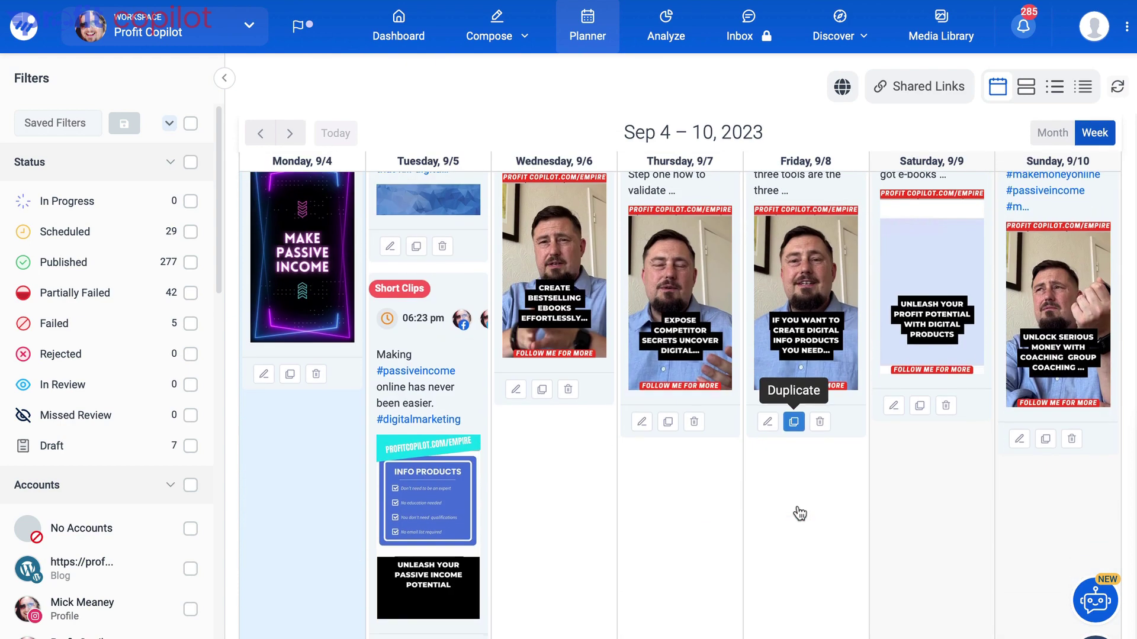
Step: Switch the Content Studio planner from Week to Month view for September 2023
{"action": "scroll", "coordinate": [793, 513], "scroll_direction": "up", "scroll_amount": 3}
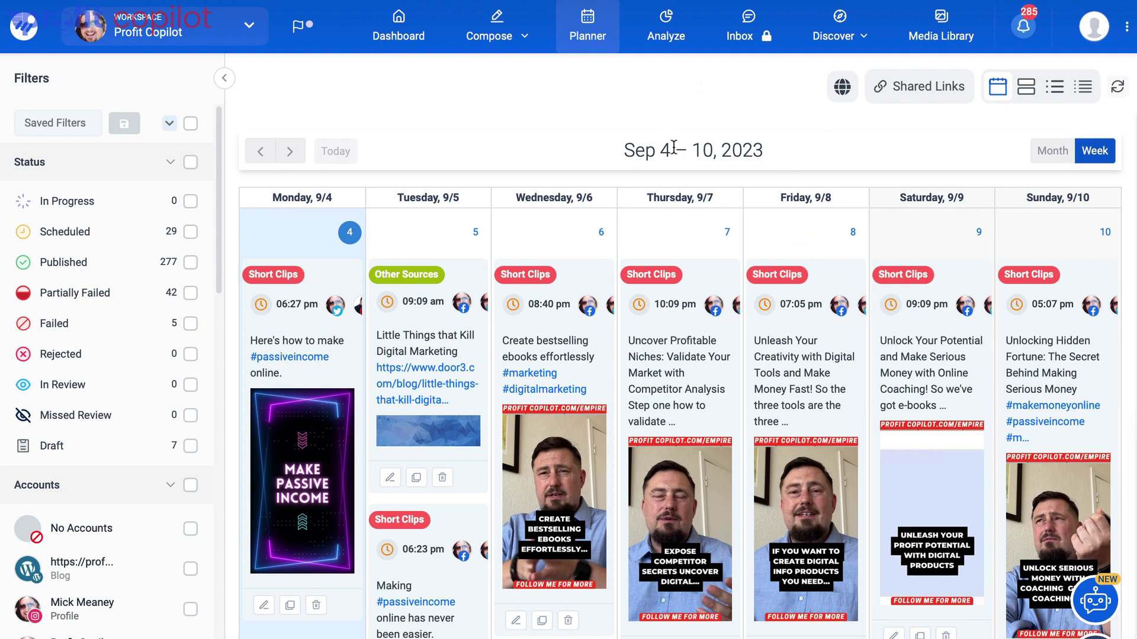
{"action": "scroll", "coordinate": [749, 275], "scroll_direction": "down", "scroll_amount": 3}
{"action": "scroll", "coordinate": [749, 275], "scroll_direction": "up", "scroll_amount": 3}
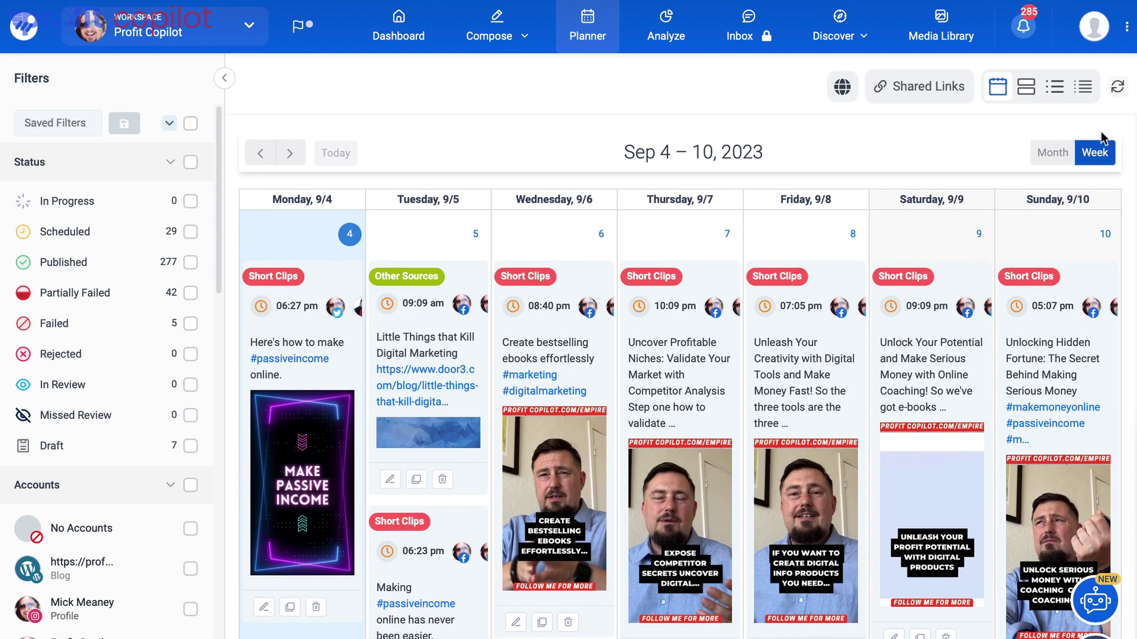
{"action": "left_click", "coordinate": [1052, 133]}
{"action": "scroll", "coordinate": [780, 270], "scroll_direction": "down", "scroll_amount": 5}
{"action": "scroll", "coordinate": [832, 490], "scroll_direction": "up", "scroll_amount": 5}
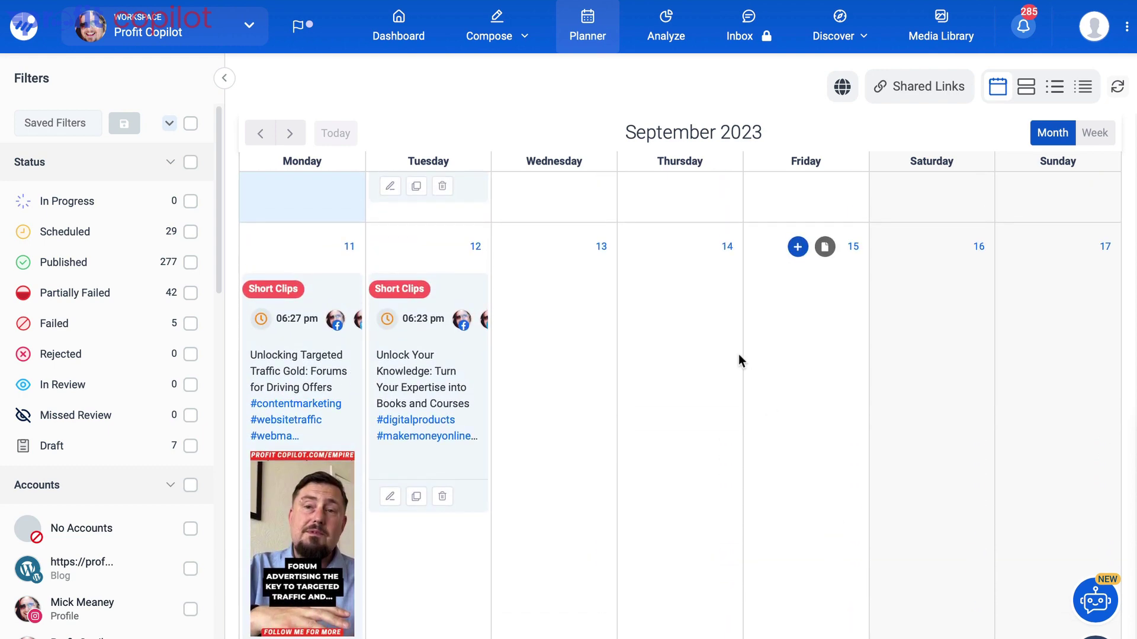
Step: Start a new post on Thursday 14, check the Add Media options, then focus the post text area
{"action": "mouse_move", "coordinate": [731, 248]}
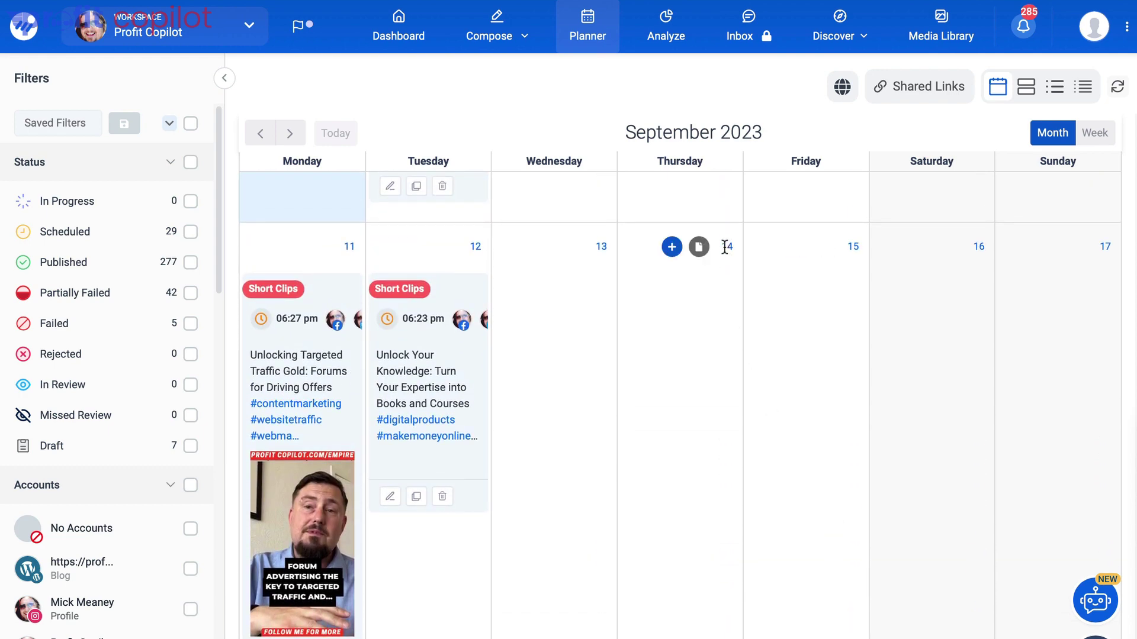
{"action": "left_click", "coordinate": [674, 248]}
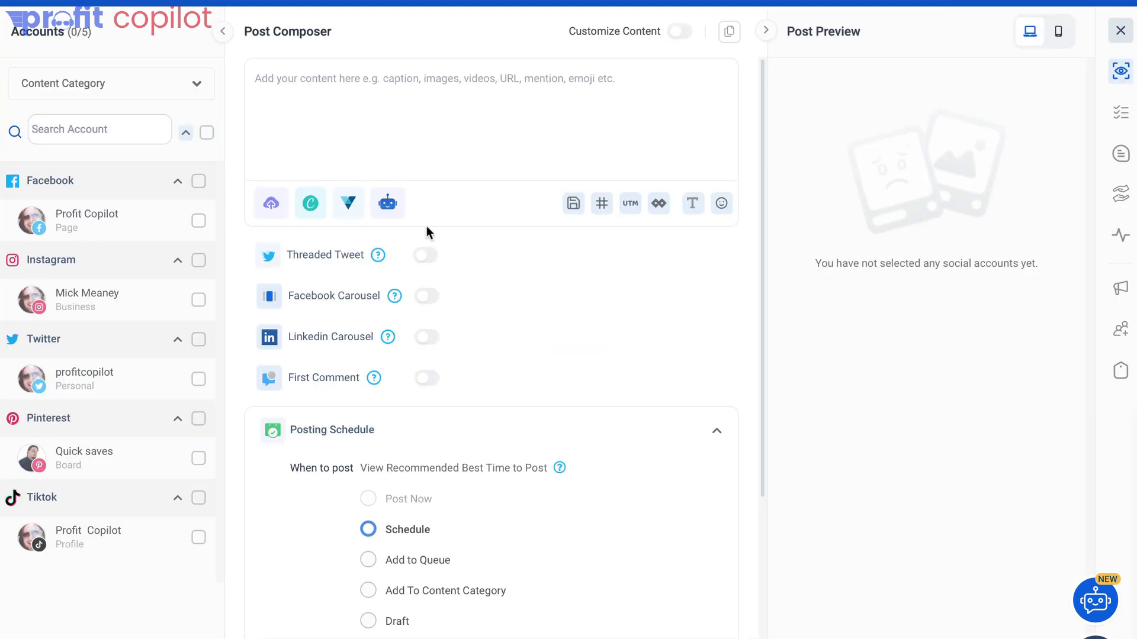
{"action": "left_click", "coordinate": [270, 204]}
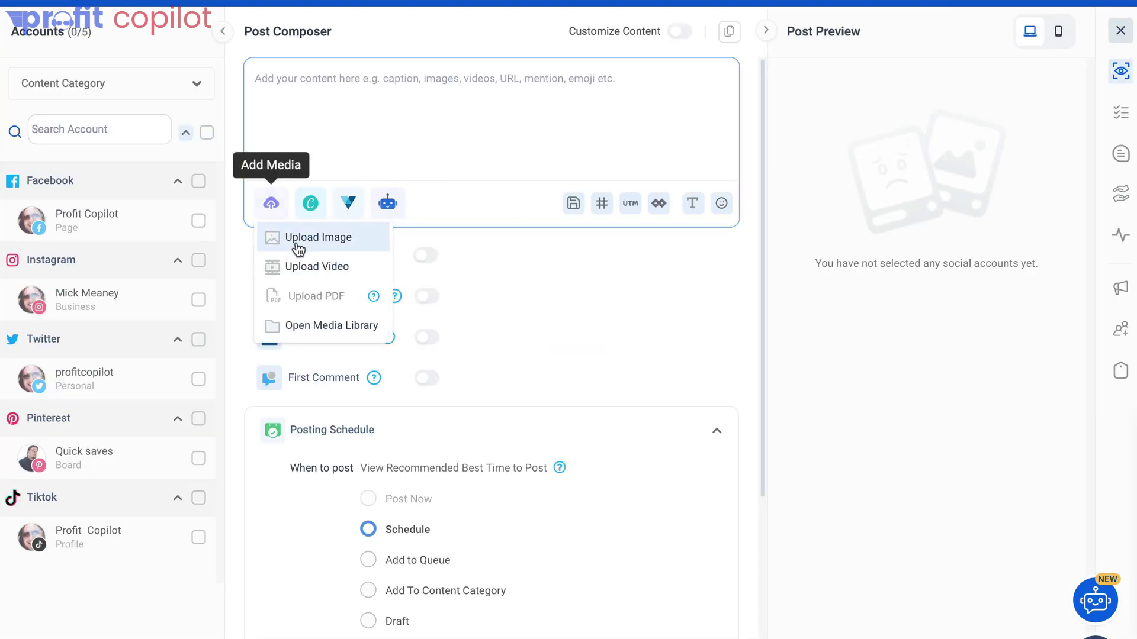
{"action": "left_click", "coordinate": [370, 97]}
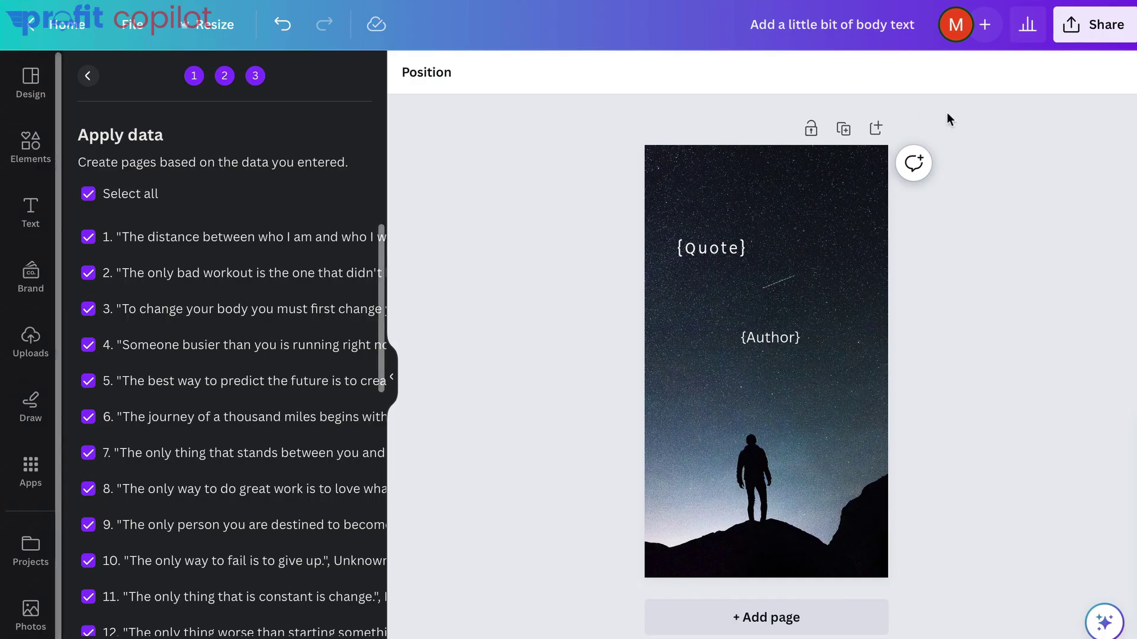
Step: Bring up Canva's Share on social platform list for the quote design
{"action": "left_click", "coordinate": [1091, 28]}
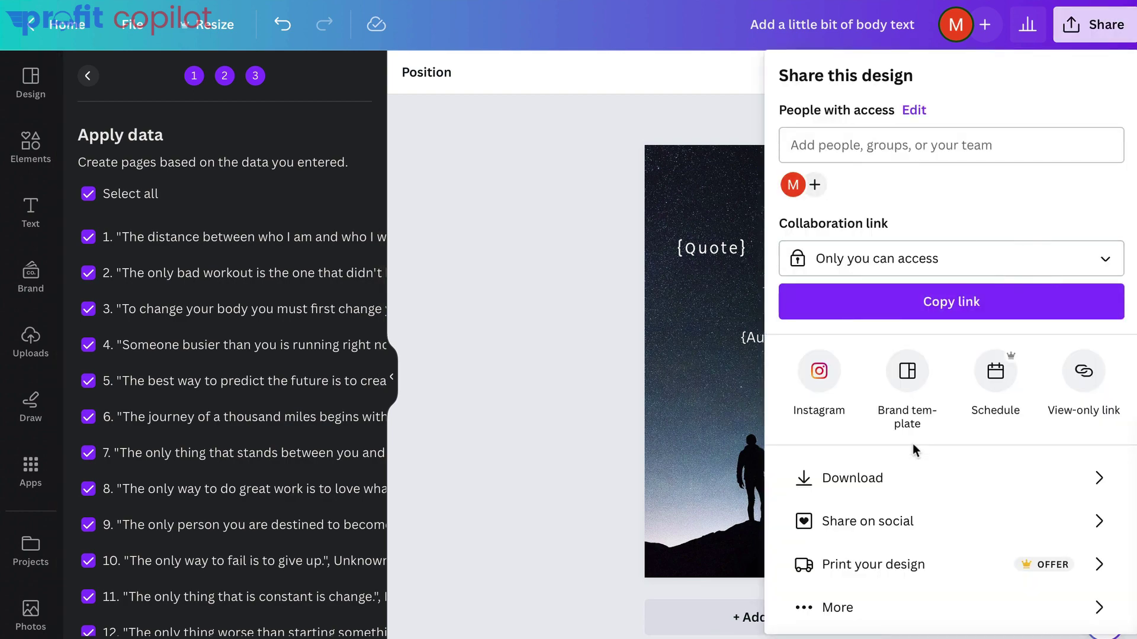
{"action": "left_click", "coordinate": [919, 525]}
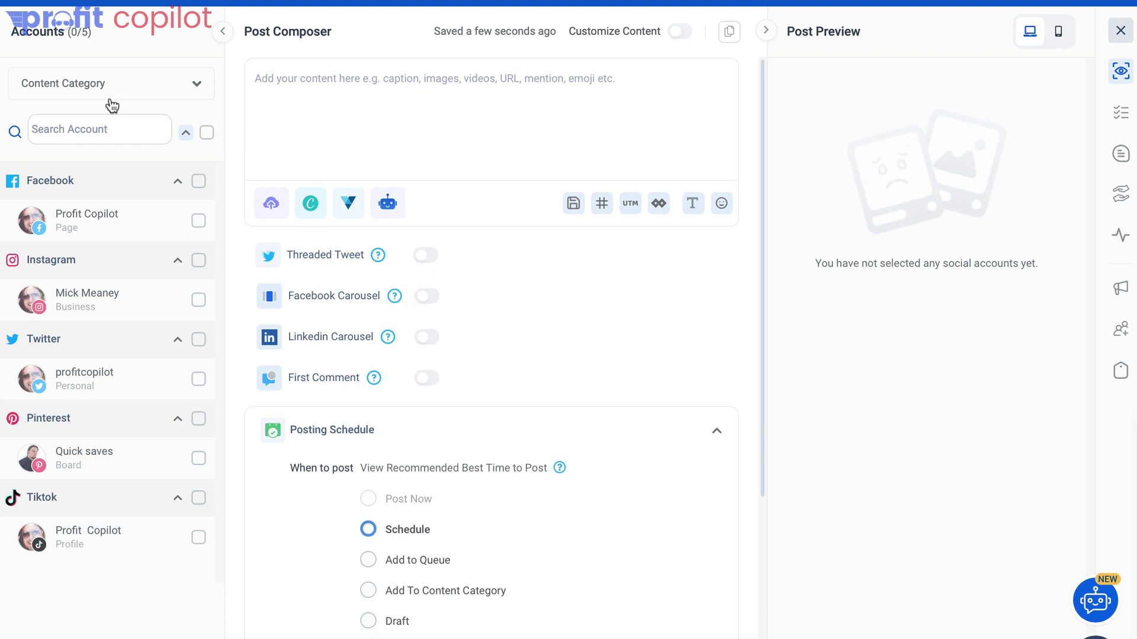
Step: Exit the empty post composer without saving, confirming with Exit Anyway
{"action": "left_click", "coordinate": [377, 75]}
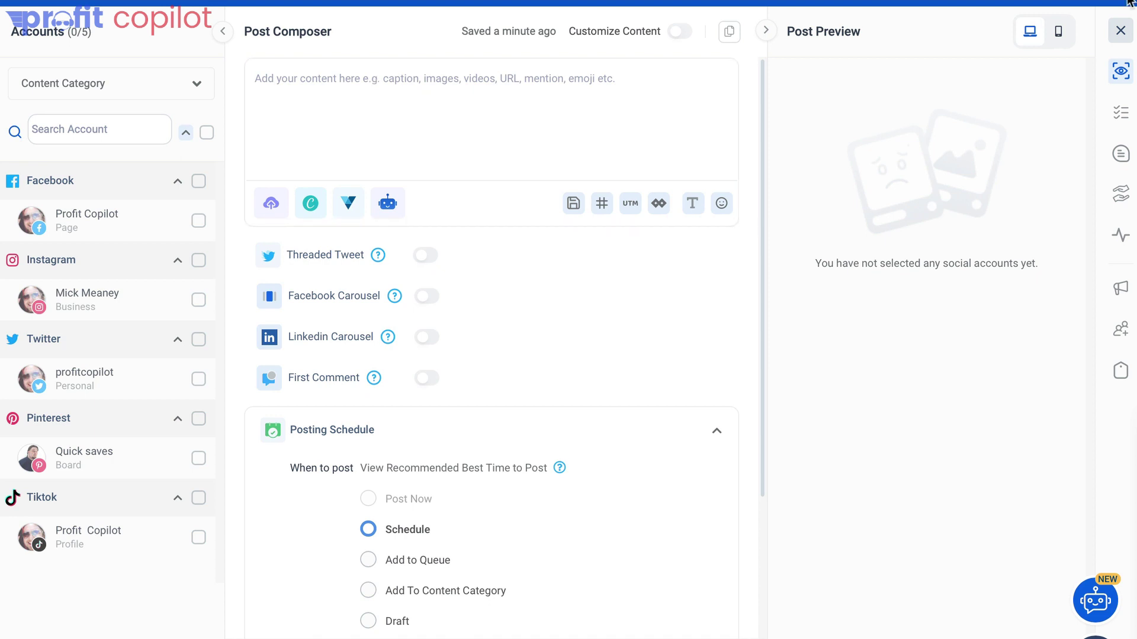
{"action": "left_click", "coordinate": [1120, 31]}
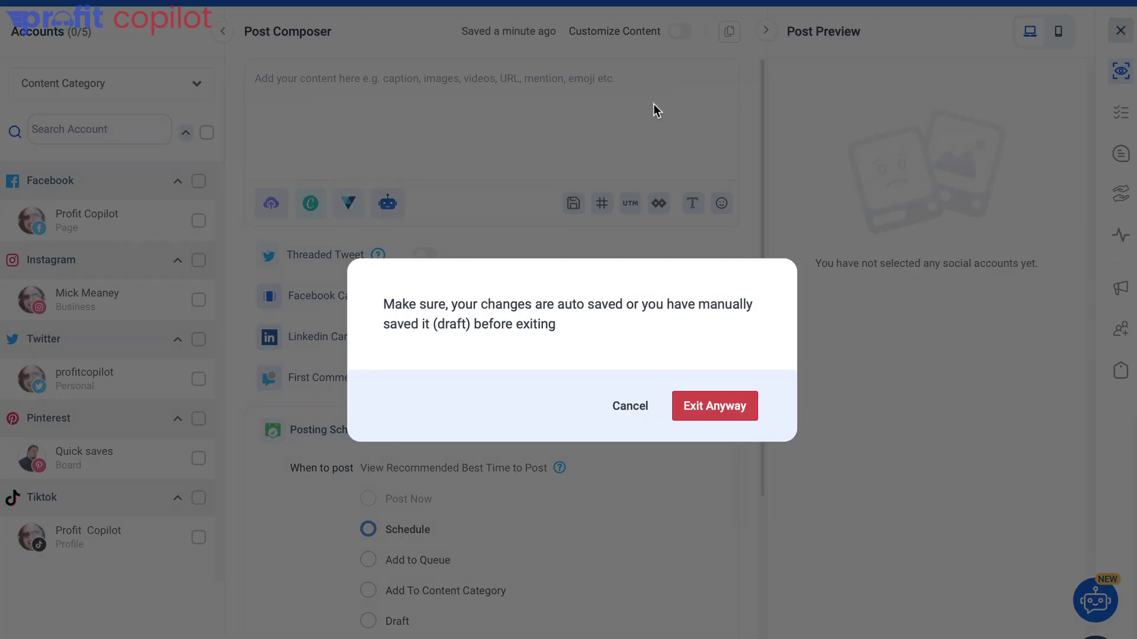
{"action": "left_click", "coordinate": [730, 414]}
{"action": "mouse_move", "coordinate": [855, 25]}
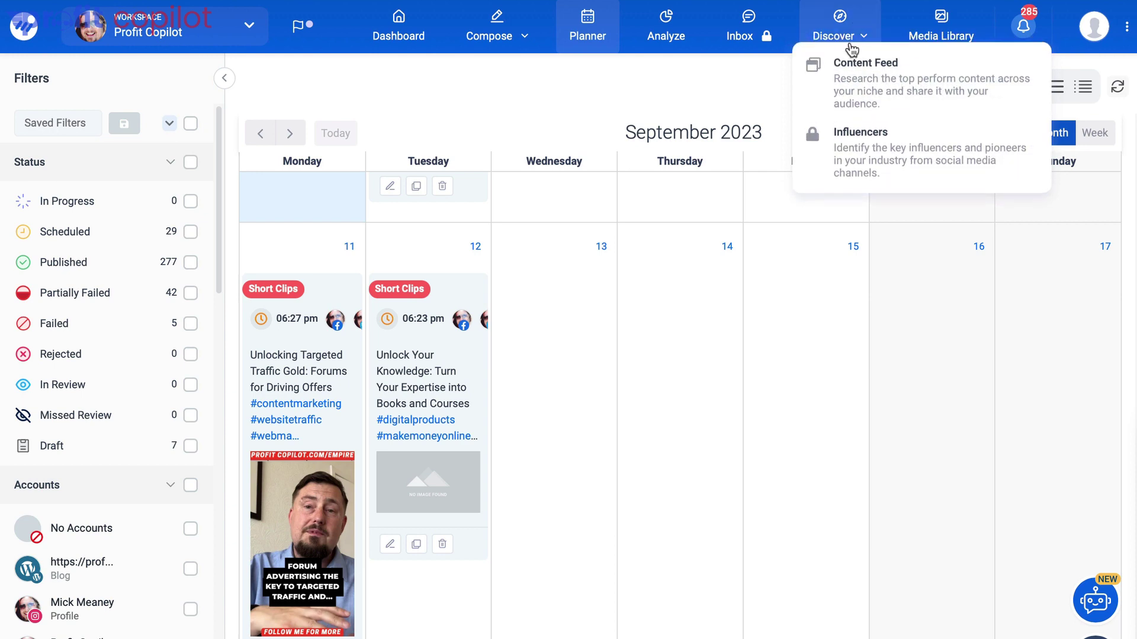
Step: Browse the Marketing Top Stories in the Discover Content Feed
{"action": "left_click", "coordinate": [858, 63]}
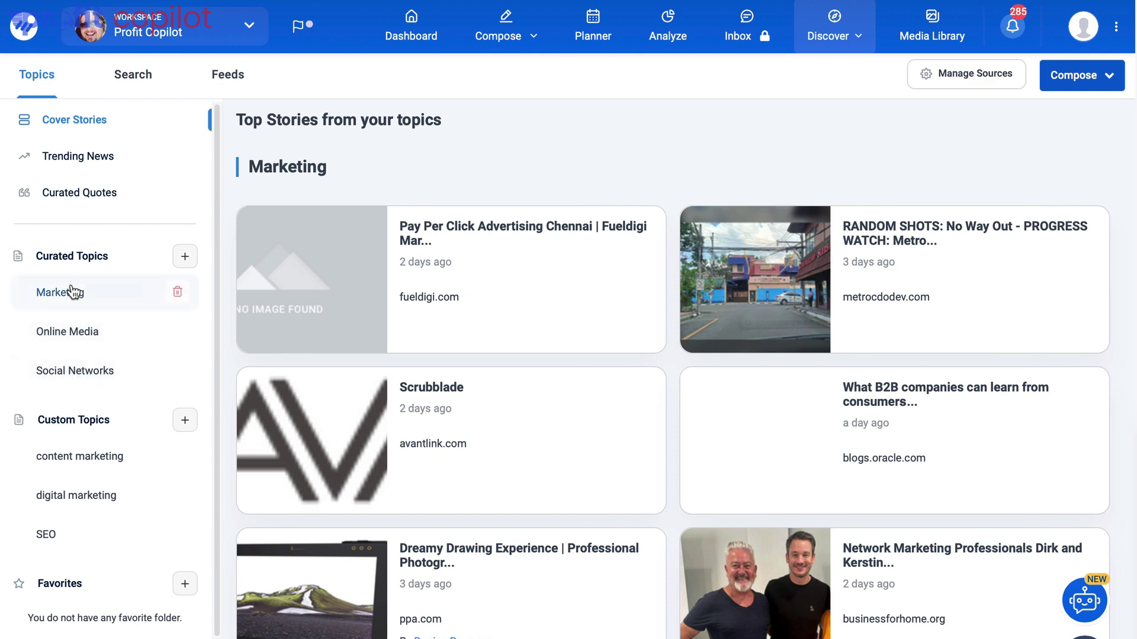
{"action": "scroll", "coordinate": [688, 435], "scroll_direction": "down", "scroll_amount": 3}
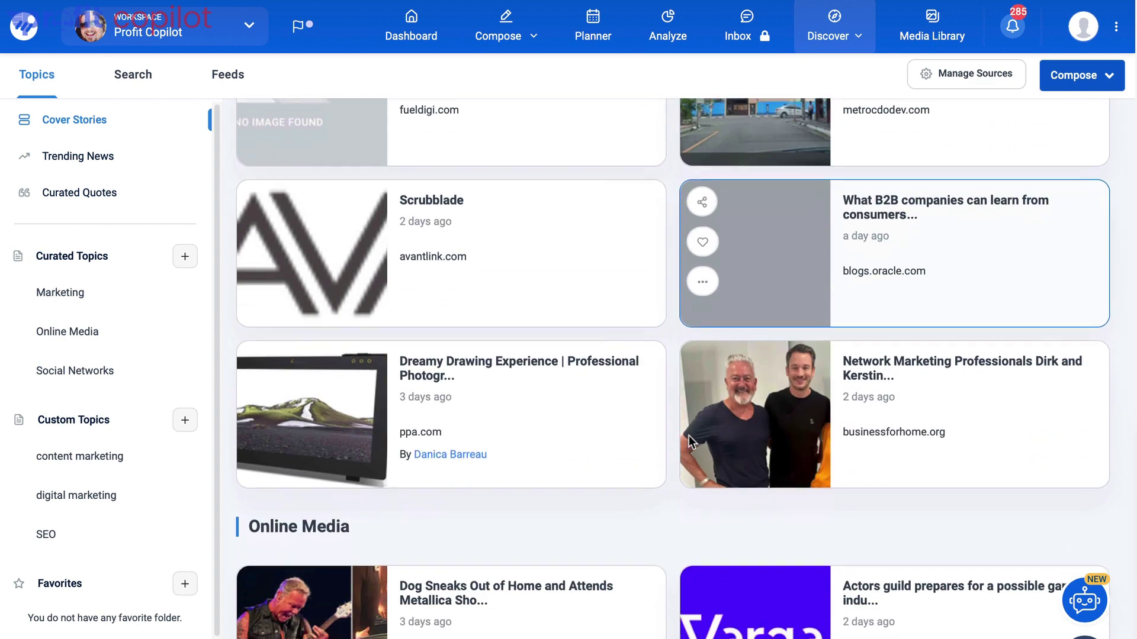
{"action": "scroll", "coordinate": [592, 364], "scroll_direction": "up", "scroll_amount": 3}
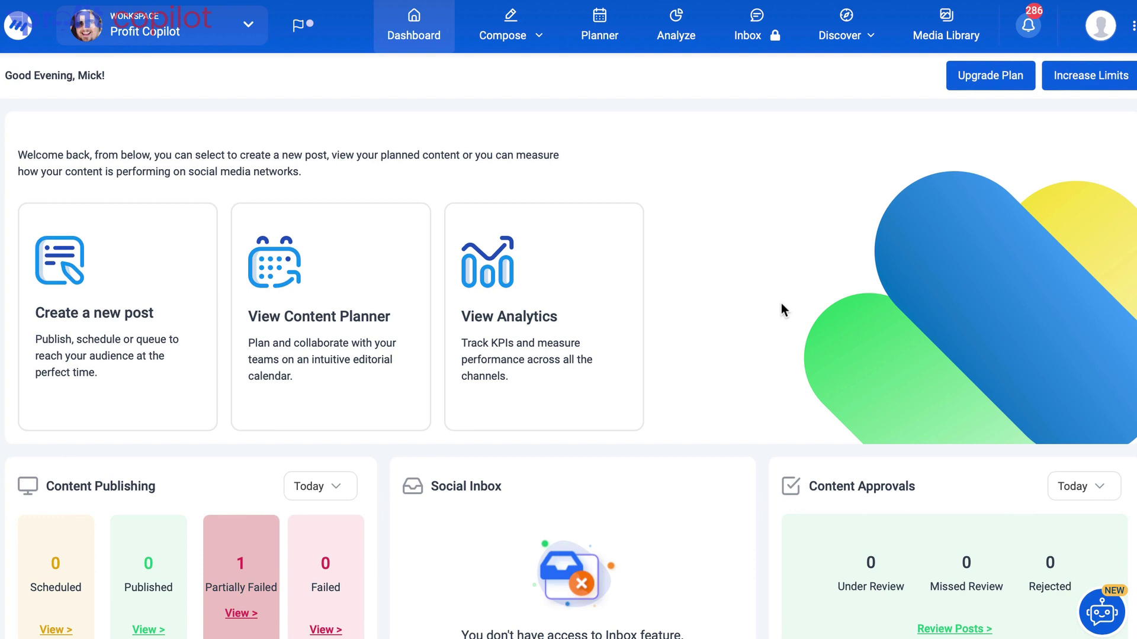
Step: Start a New Upload in Compose > Automation's Bulk Uploader for CSV post scheduling
{"action": "left_click", "coordinate": [503, 36]}
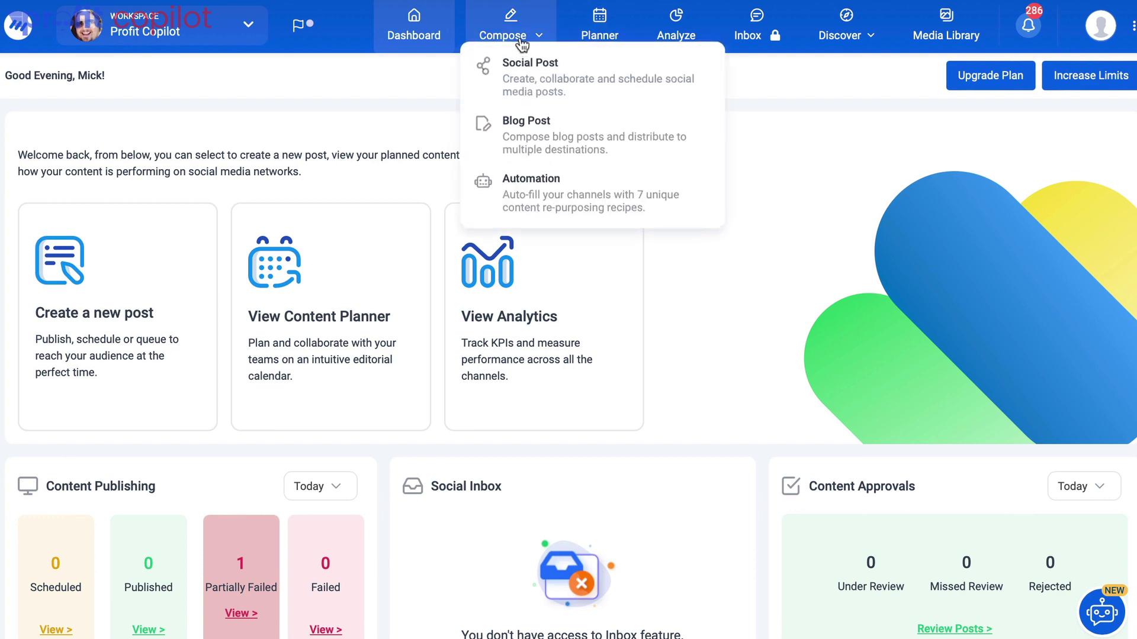
{"action": "left_click", "coordinate": [513, 203]}
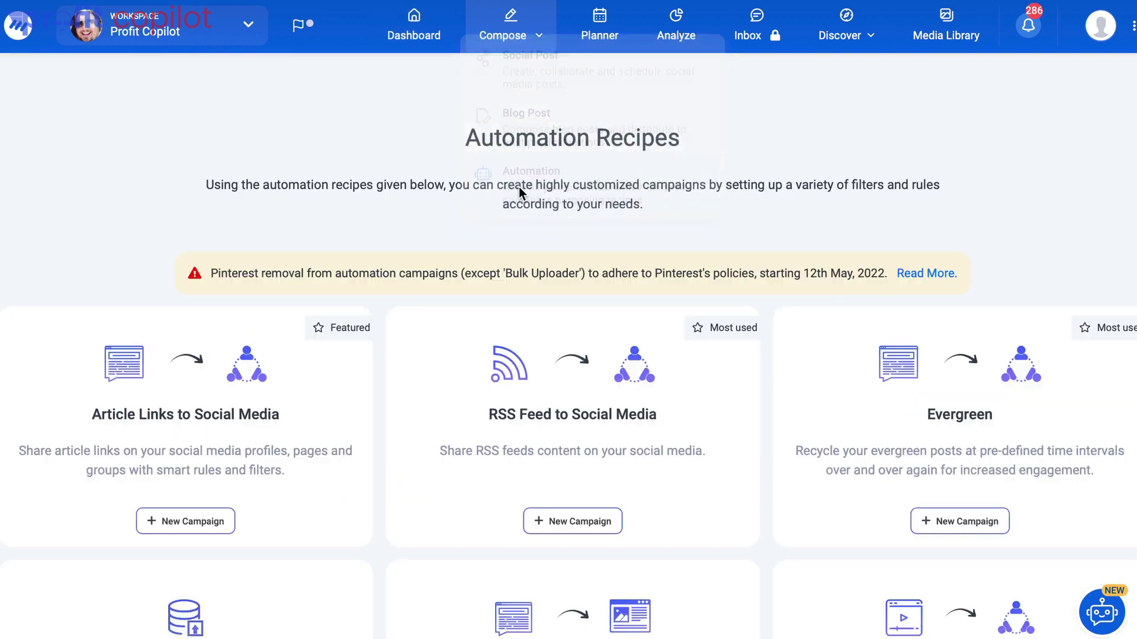
{"action": "scroll", "coordinate": [626, 400], "scroll_direction": "down", "scroll_amount": 3}
{"action": "scroll", "coordinate": [626, 400], "scroll_direction": "down", "scroll_amount": 2}
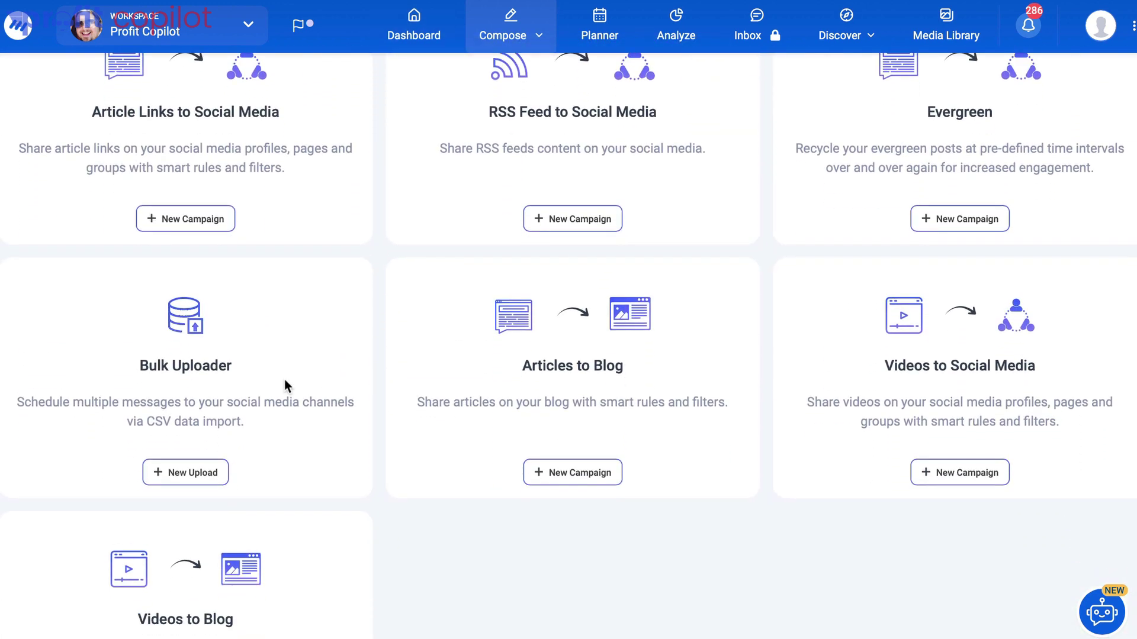
{"action": "left_click", "coordinate": [190, 474]}
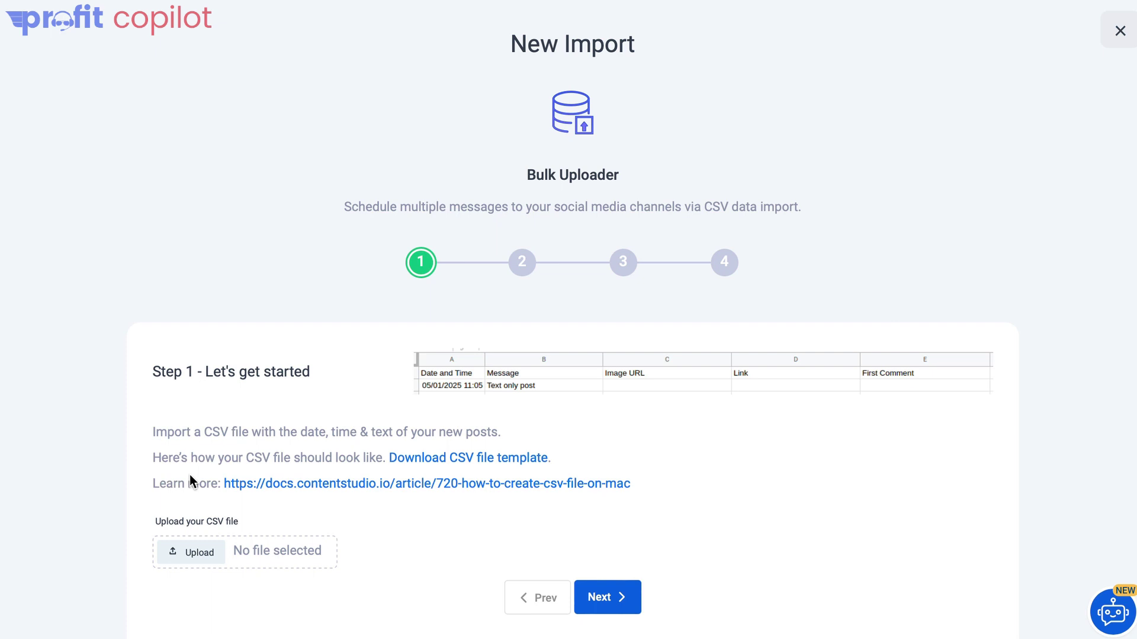